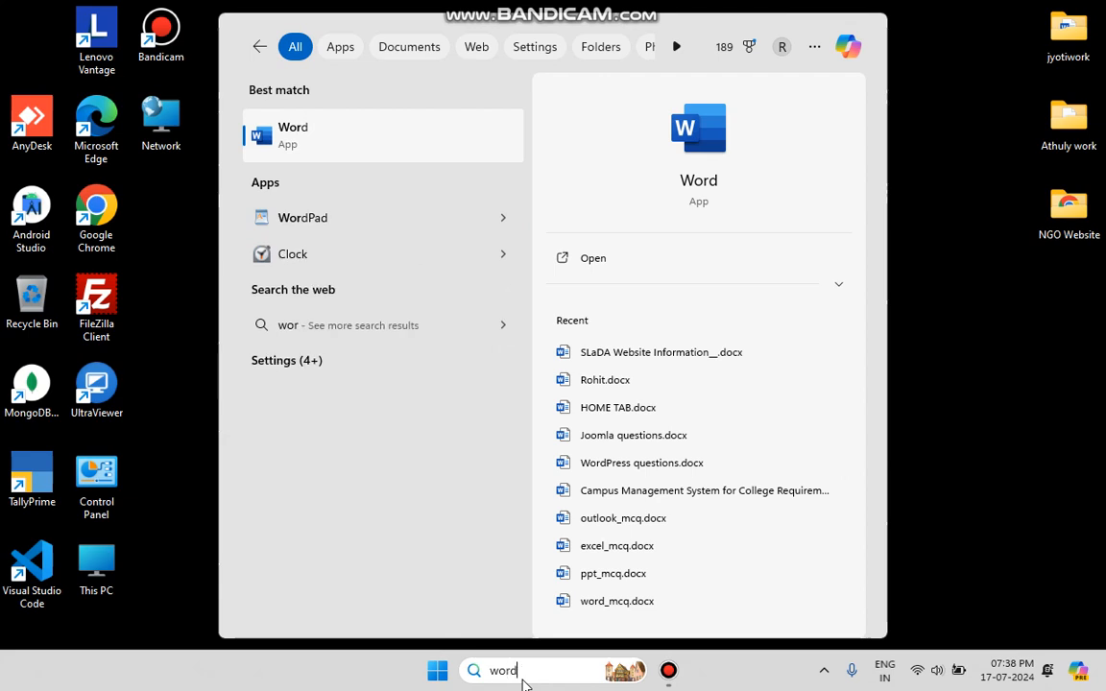
Launch Word, dismiss the activation wizard, and create a blank document
key(Return)
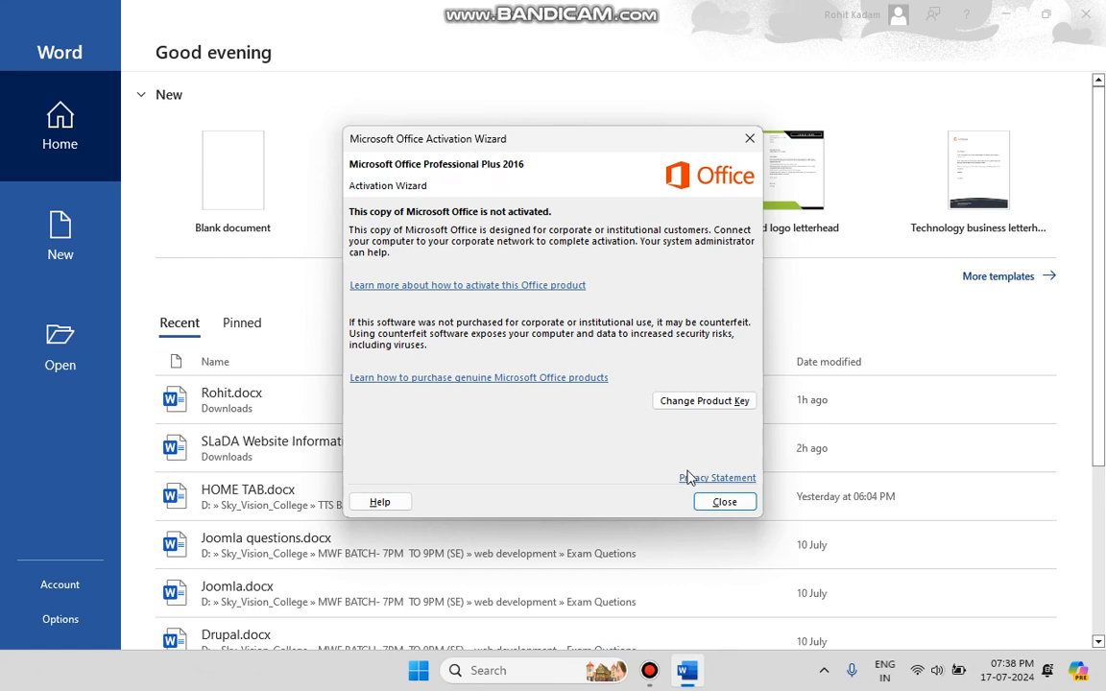
click(733, 505)
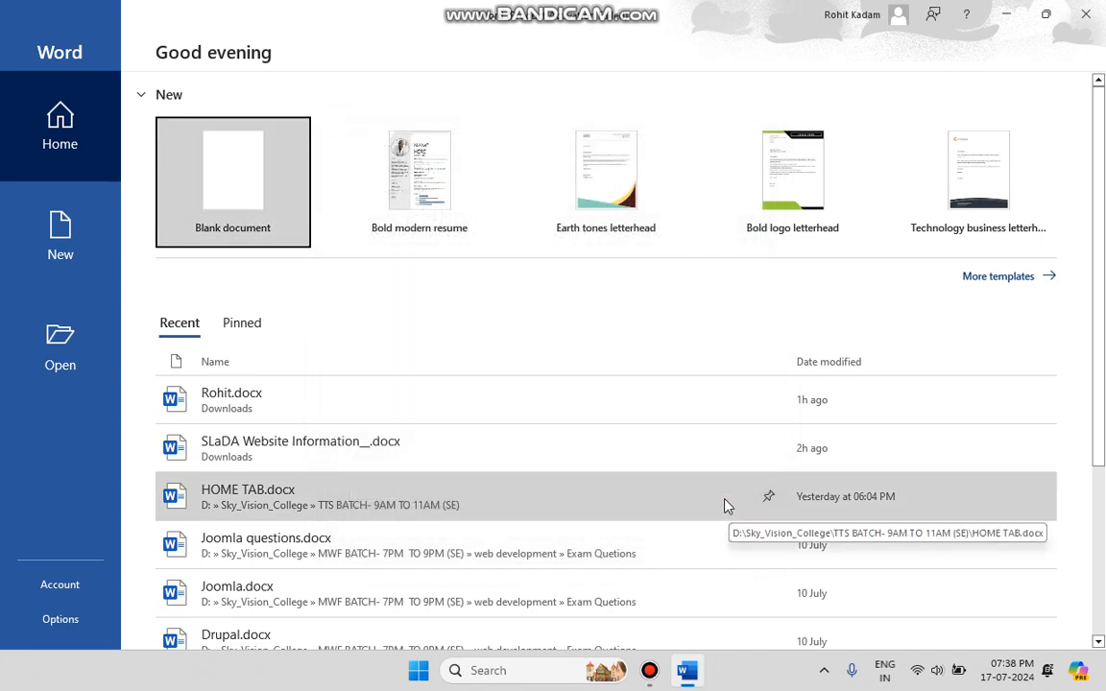
click(182, 198)
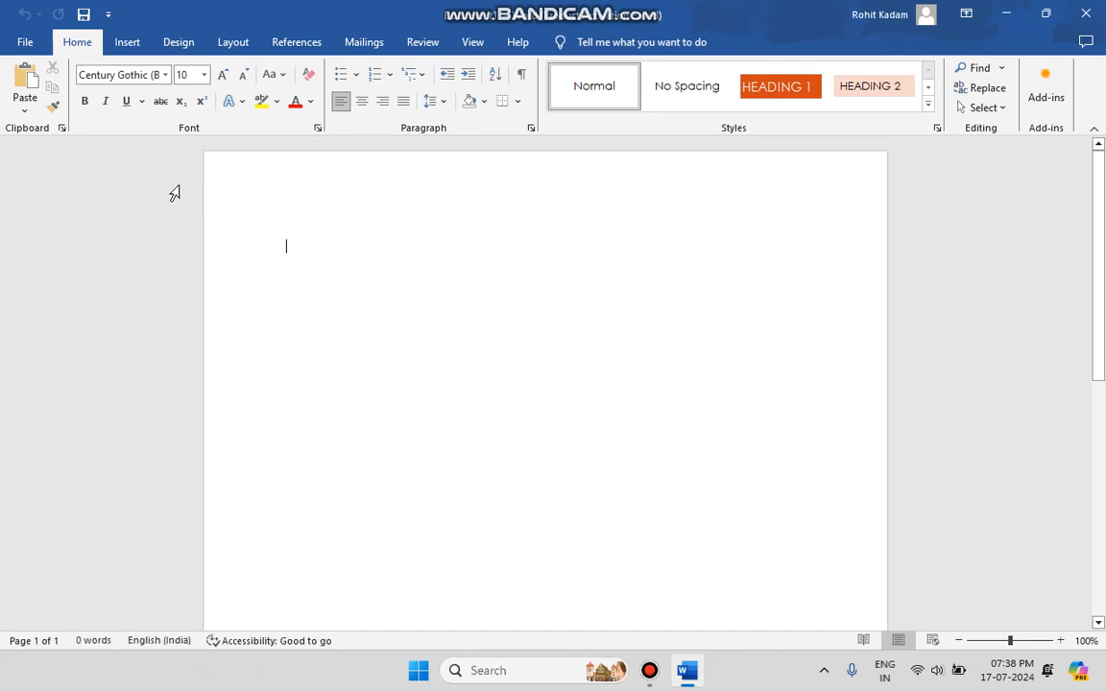
click(42, 44)
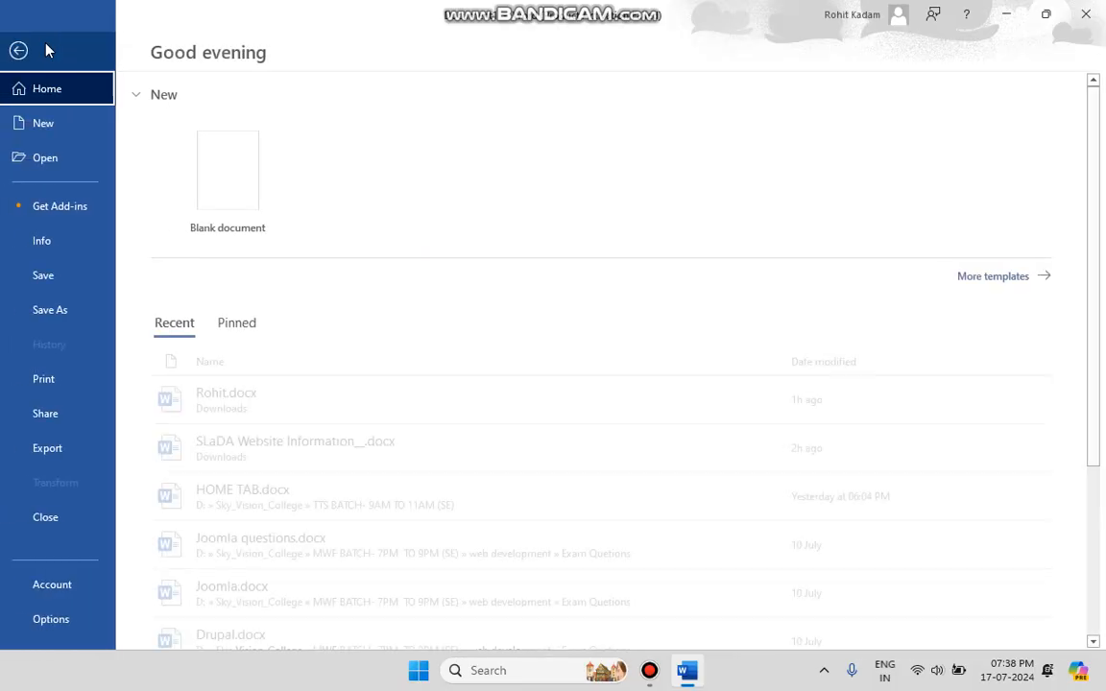
click(15, 50)
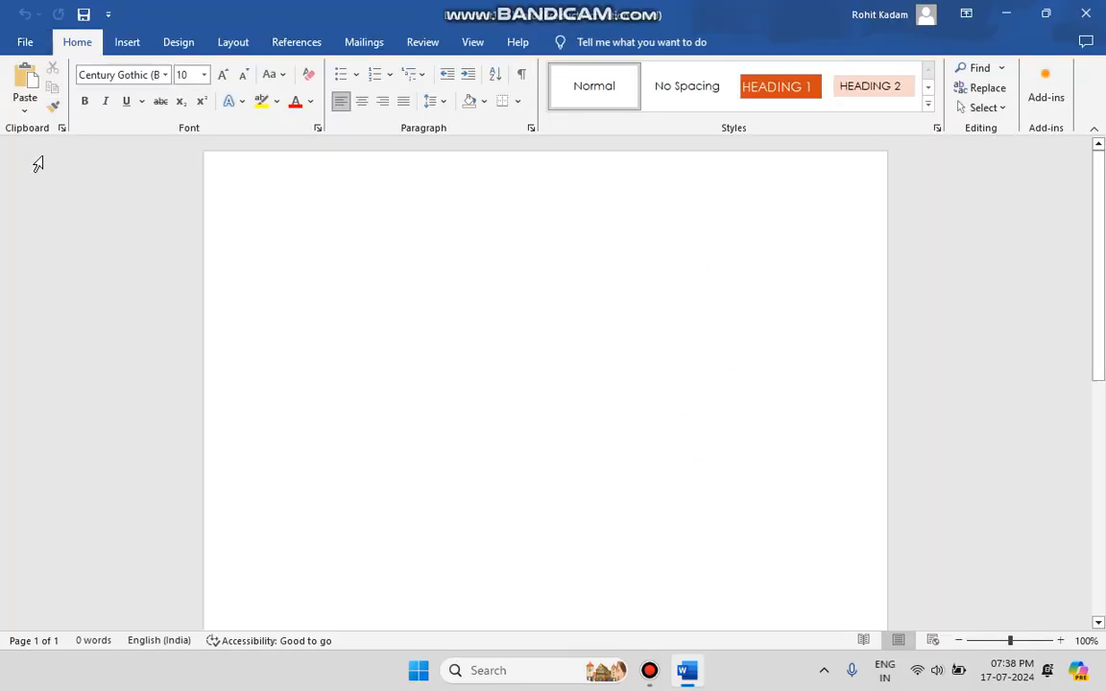
click(125, 42)
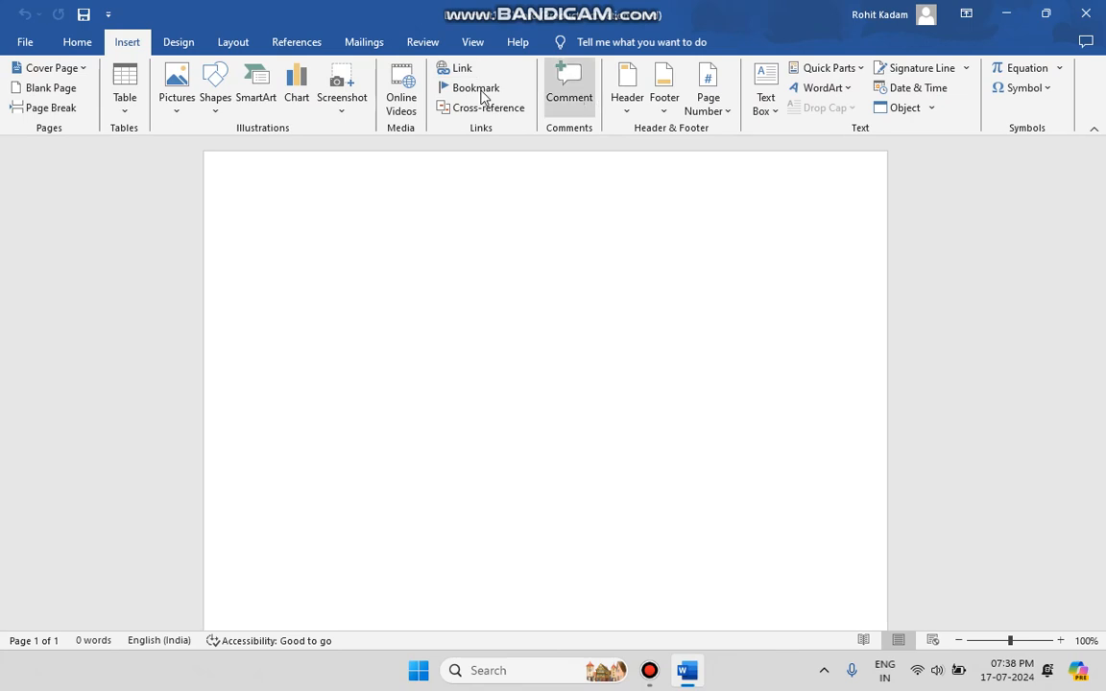
click(195, 39)
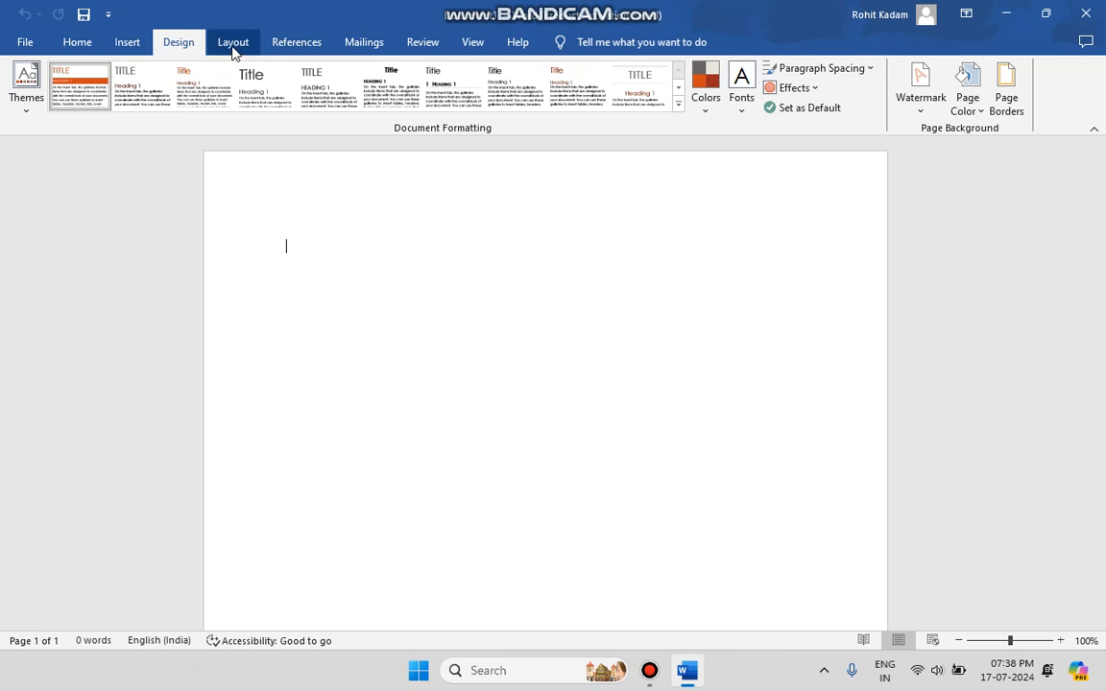
click(233, 48)
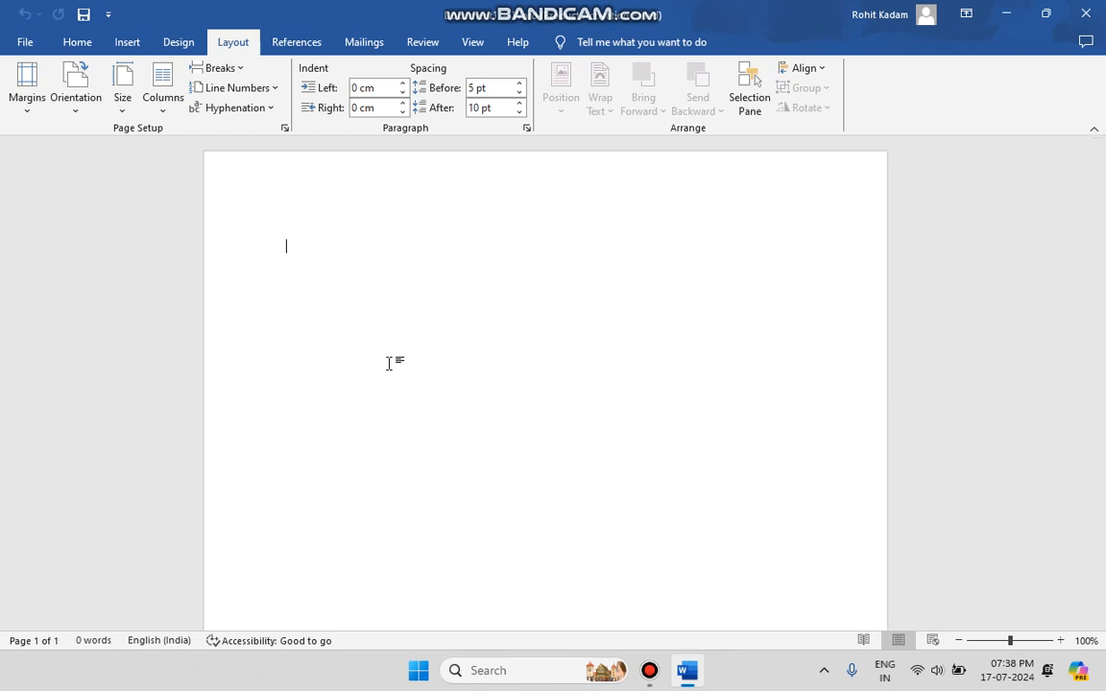
Fill the blank document with sample paragraphs using the =rand(90) function and return to the first page
text(=rand)
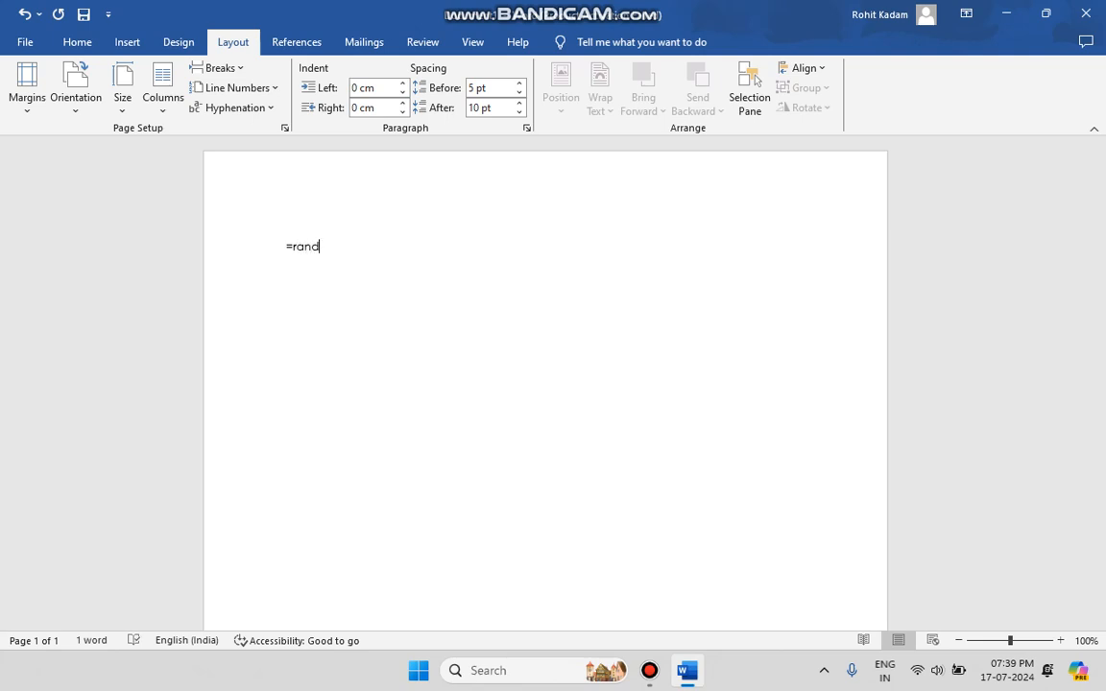
text(())
text(90)
key(Return)
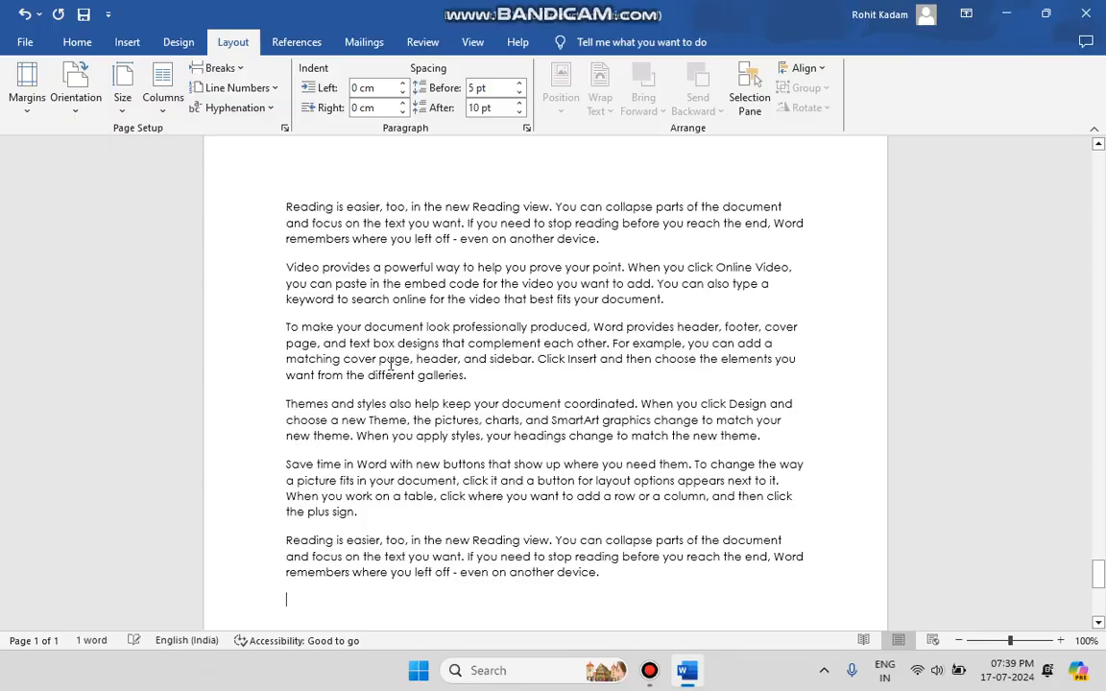
scroll(391, 364, up, 15)
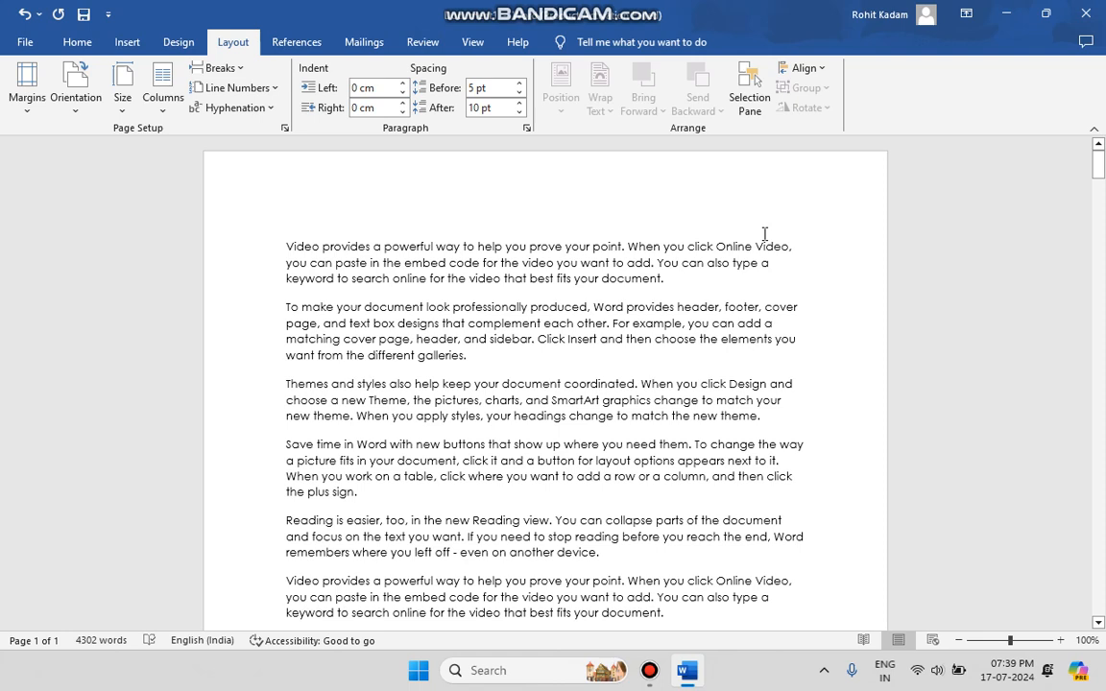
Examine how the document's pages and text borders look in the print preview, and return to the start of the document
click(25, 44)
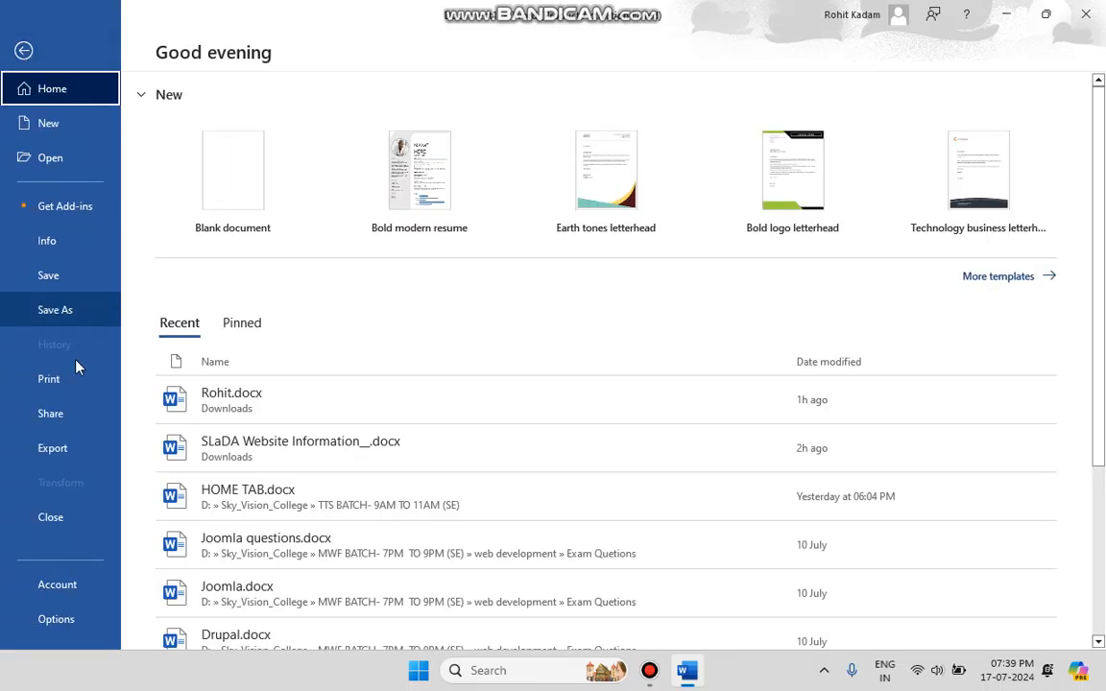
click(73, 396)
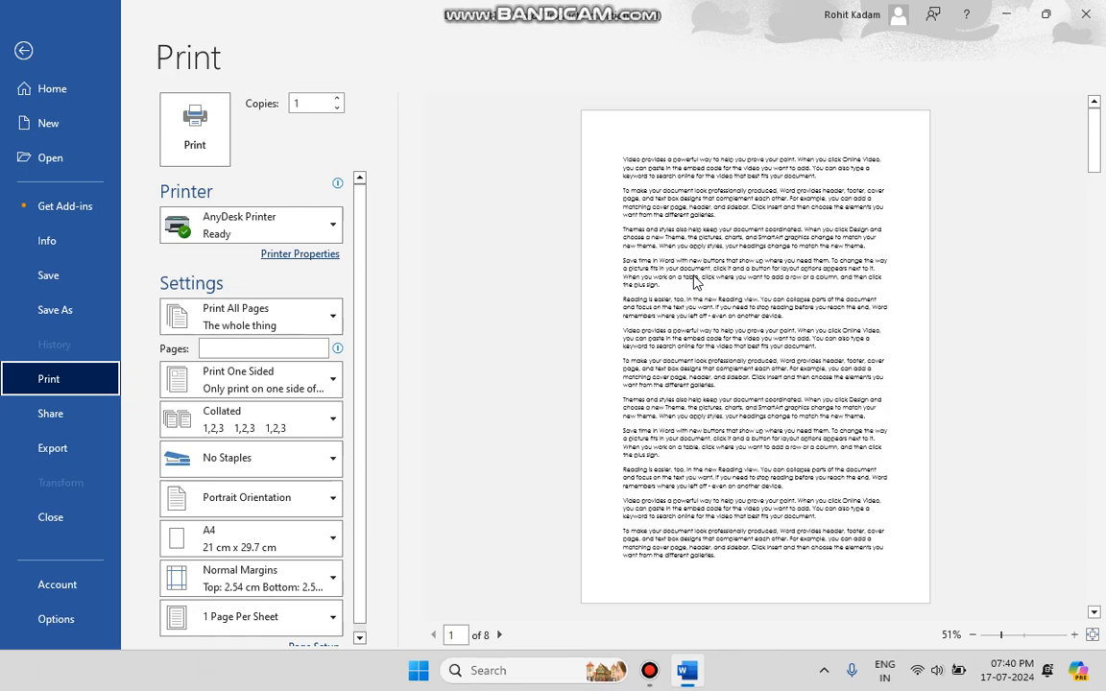
click(24, 50)
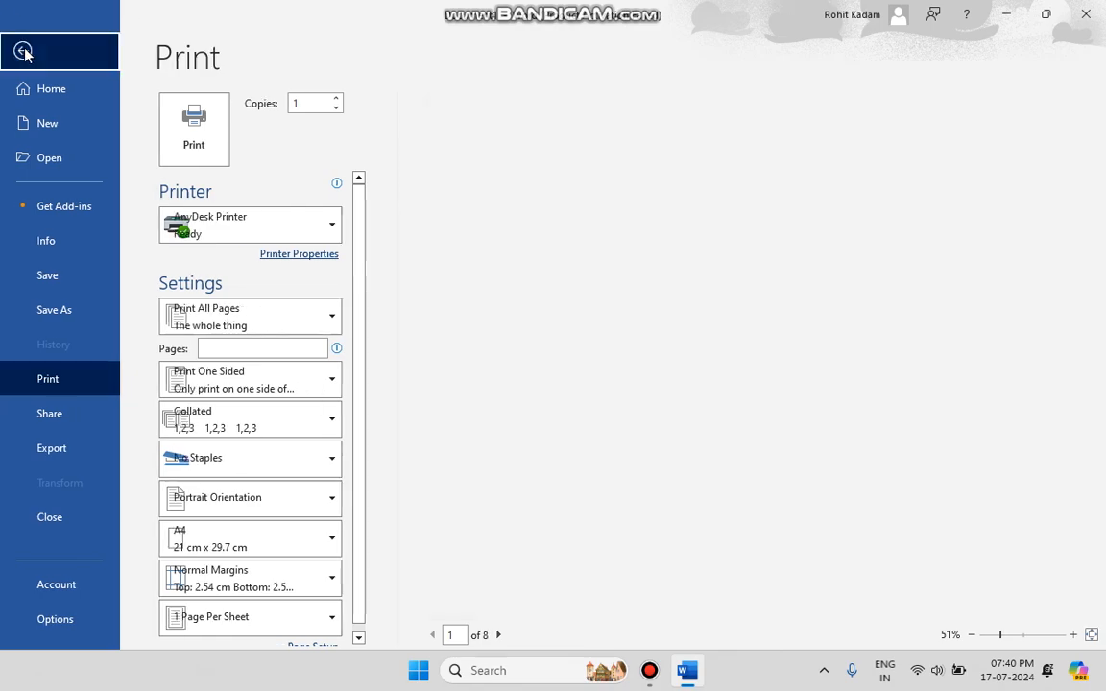
scroll(285, 321, up, 10)
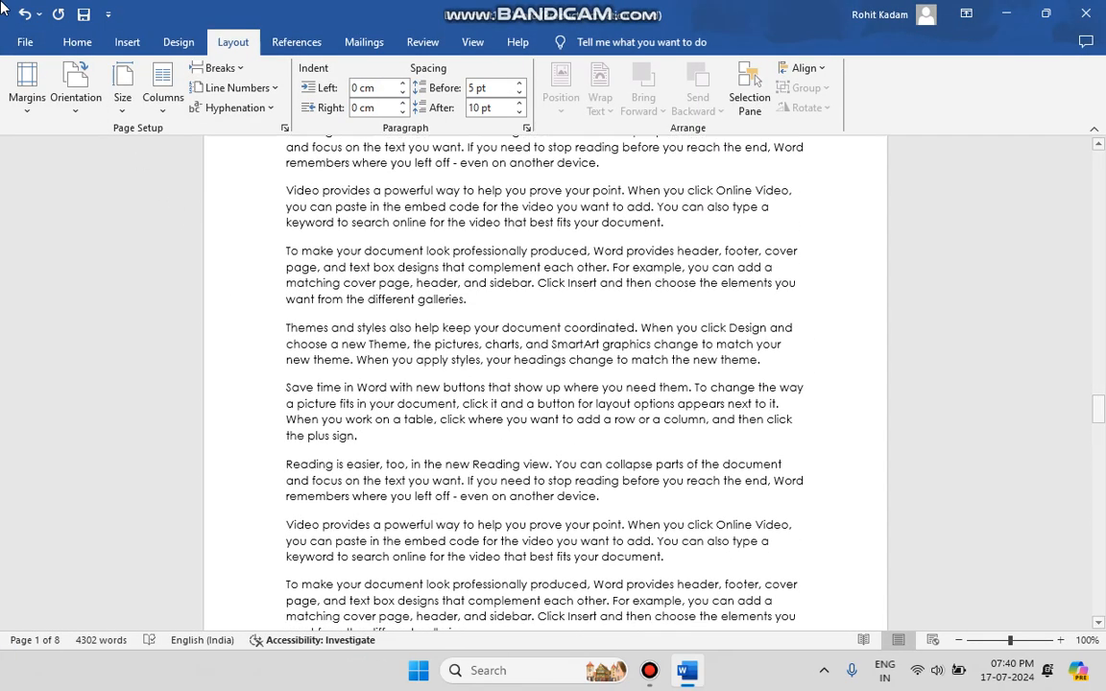
click(26, 42)
click(77, 381)
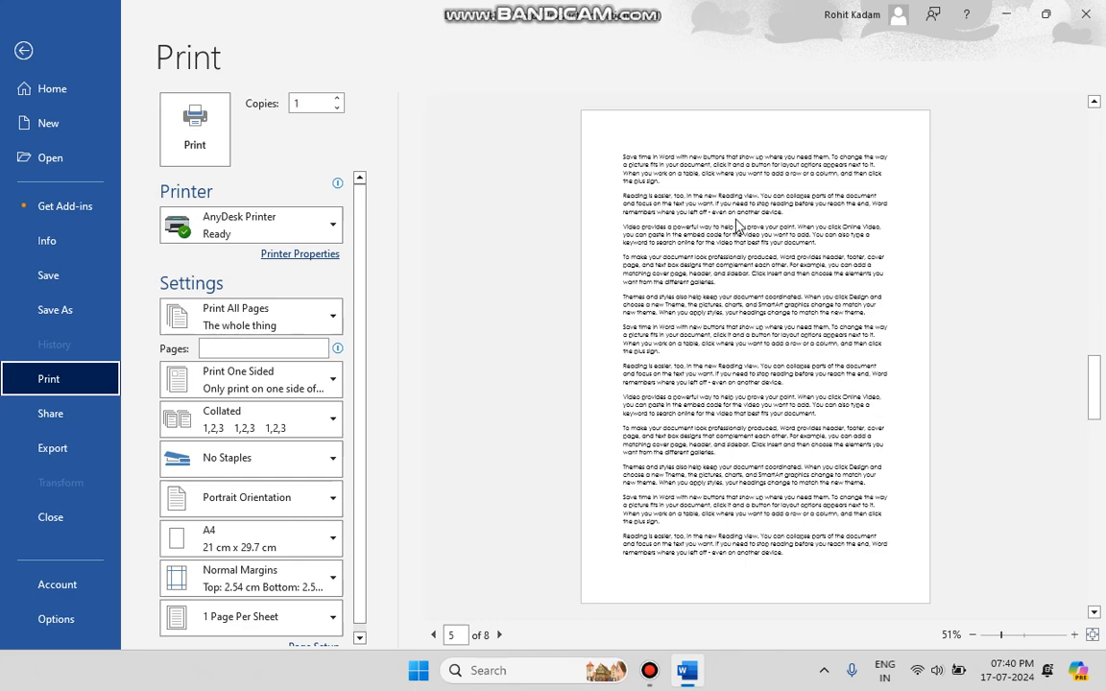
click(29, 49)
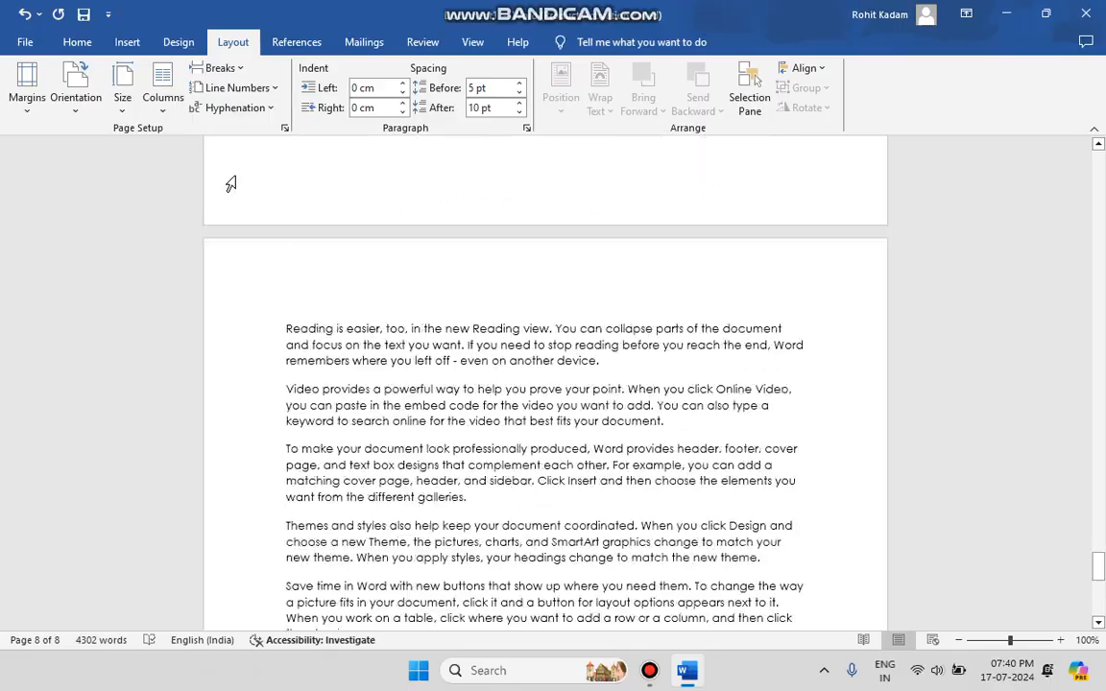
scroll(231, 184, up, 15)
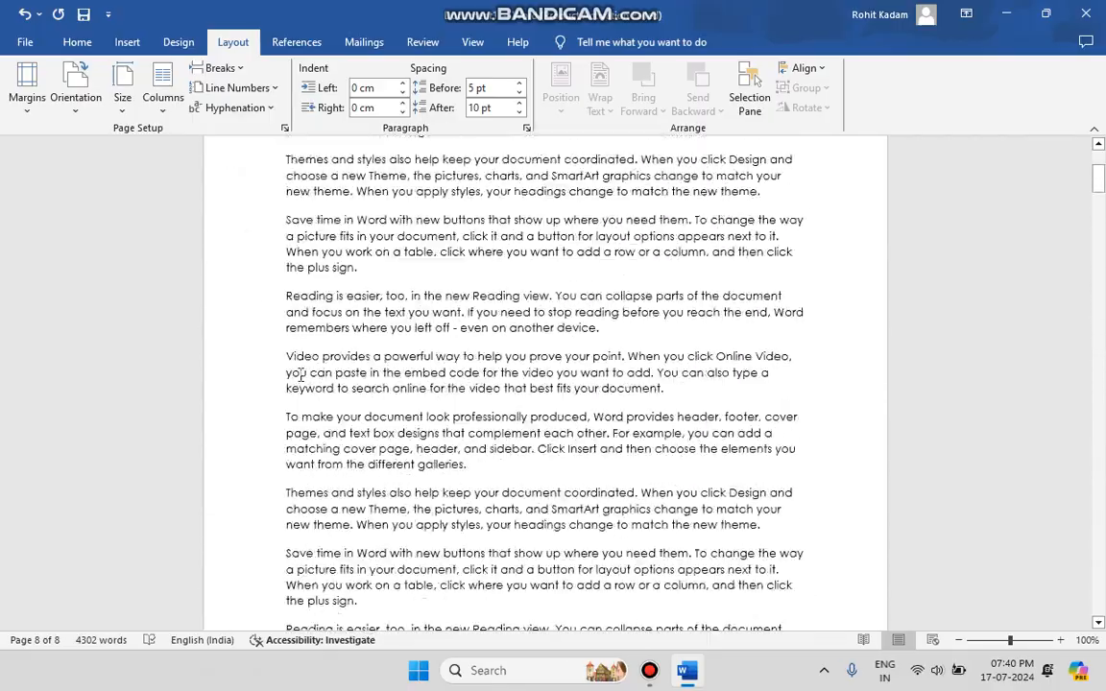
click(25, 112)
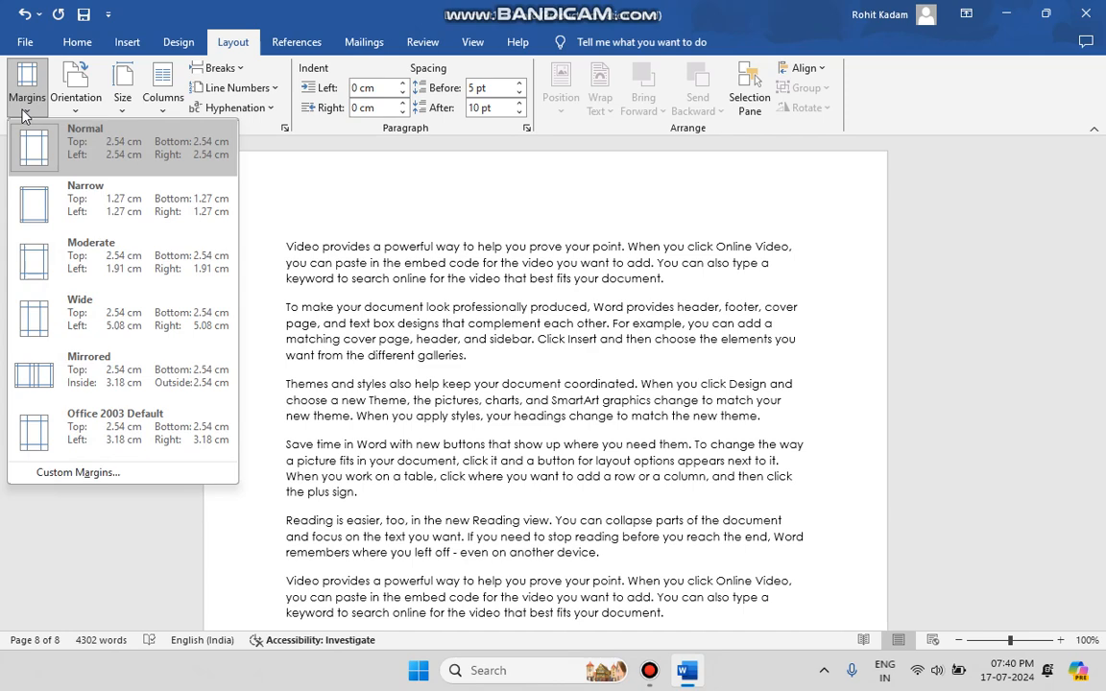
click(25, 113)
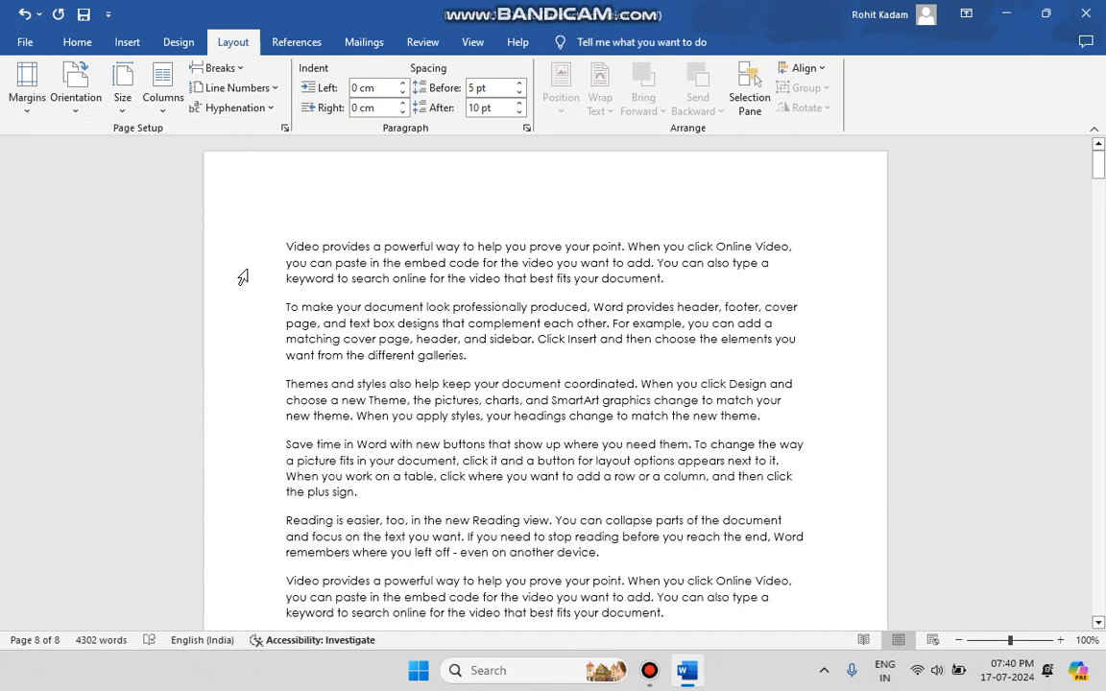
scroll(795, 440, down, 8)
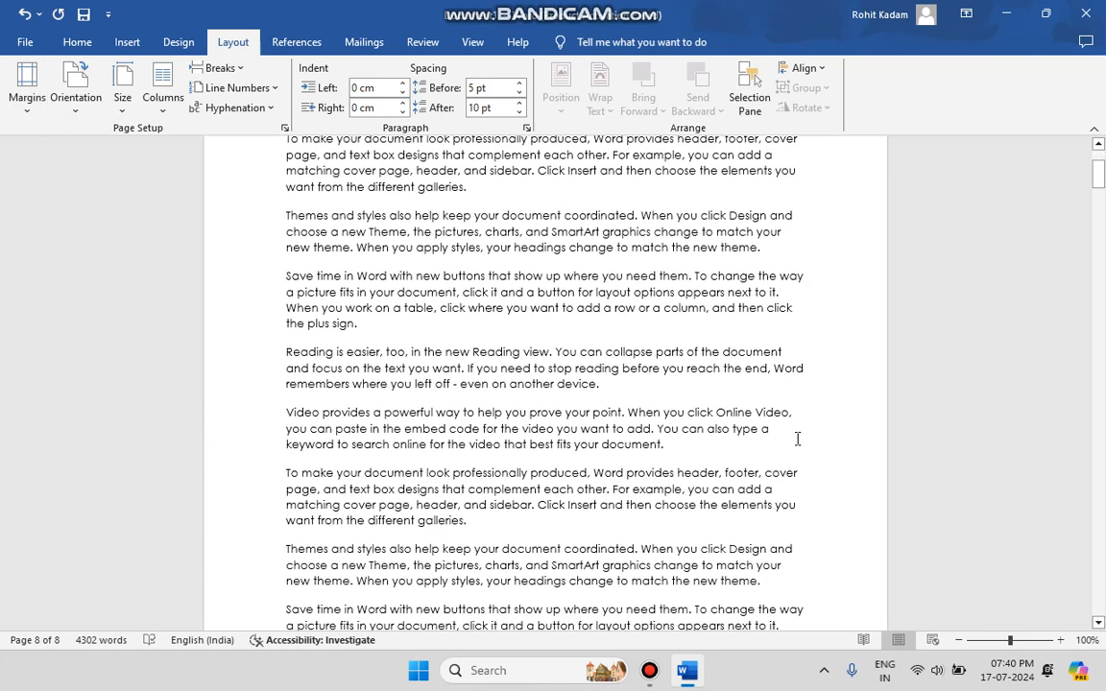
scroll(797, 440, down, 3)
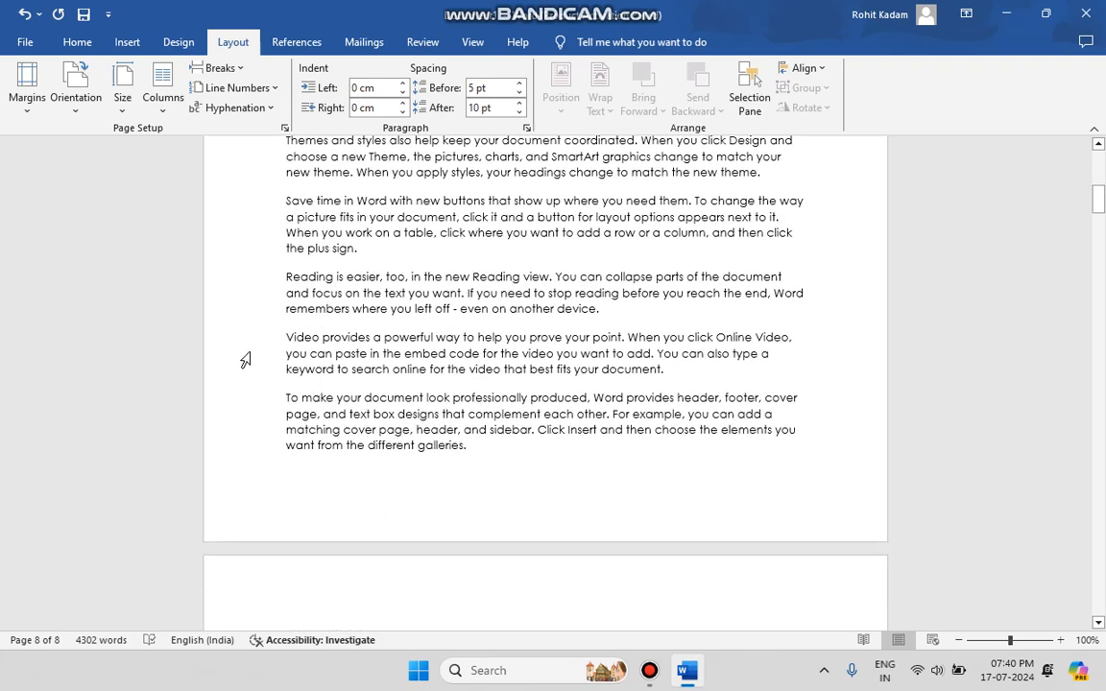
scroll(240, 257, up, 1)
scroll(245, 261, up, 3)
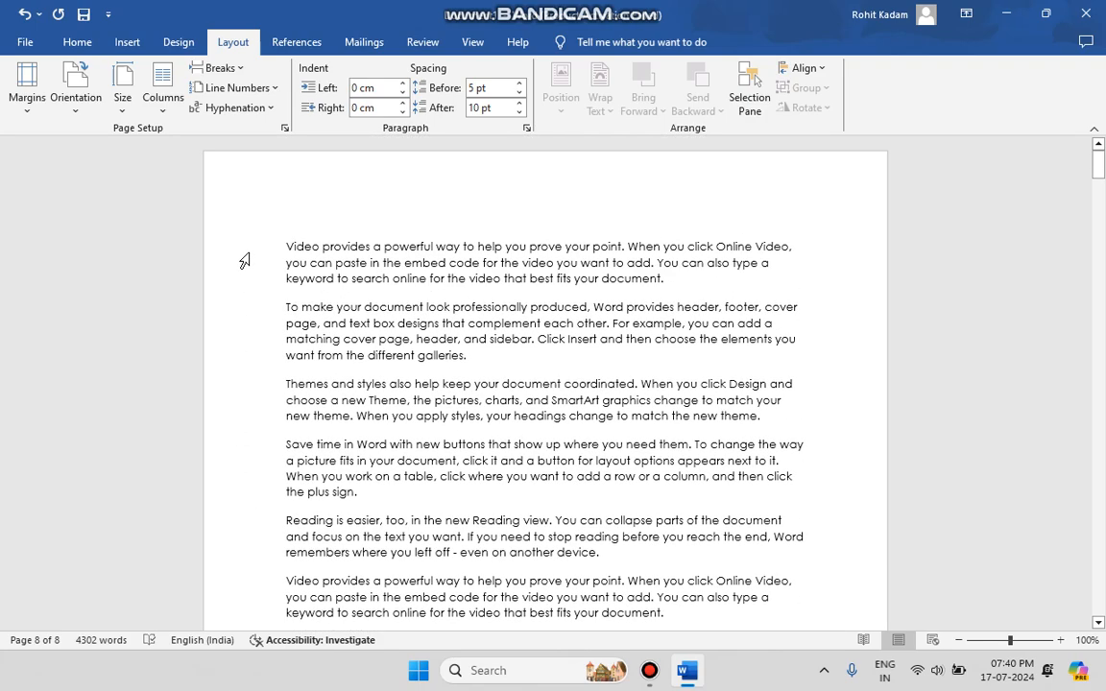
Try the Narrow margin preset and the Moderate margin preset on the document
click(32, 111)
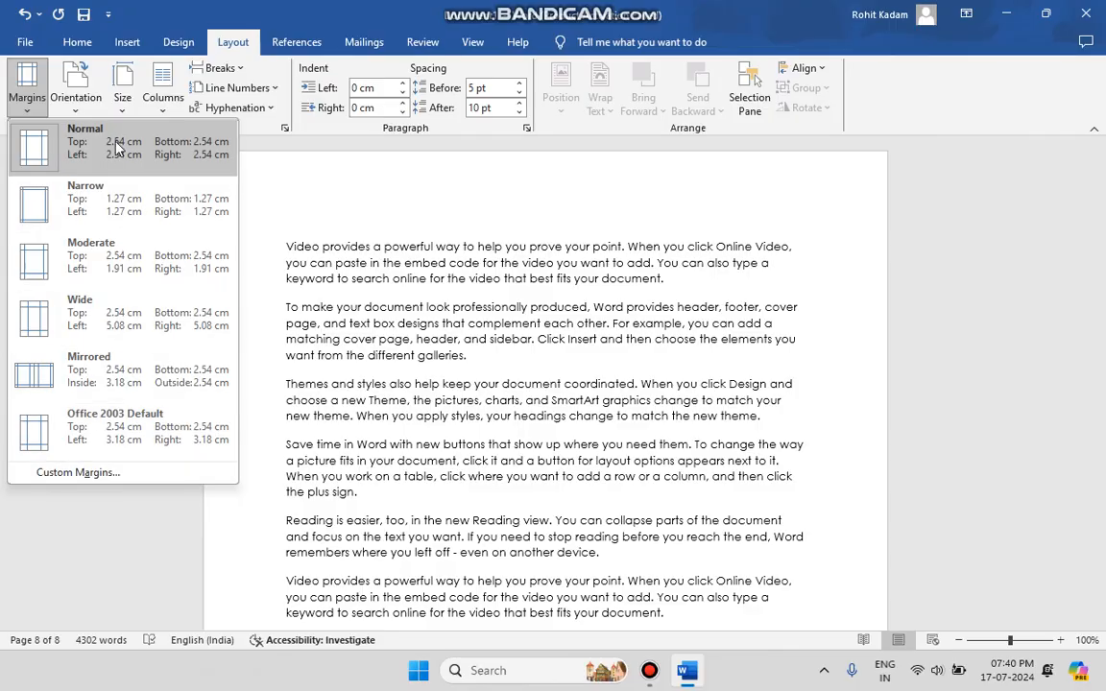
click(109, 179)
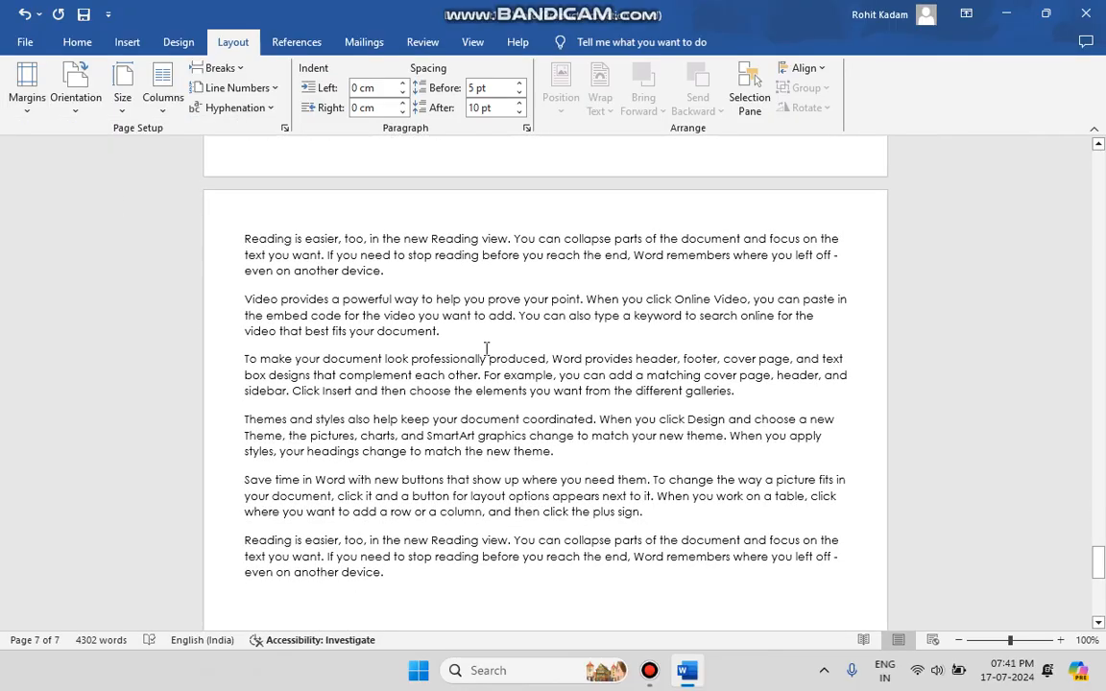
scroll(486, 349, up, 20)
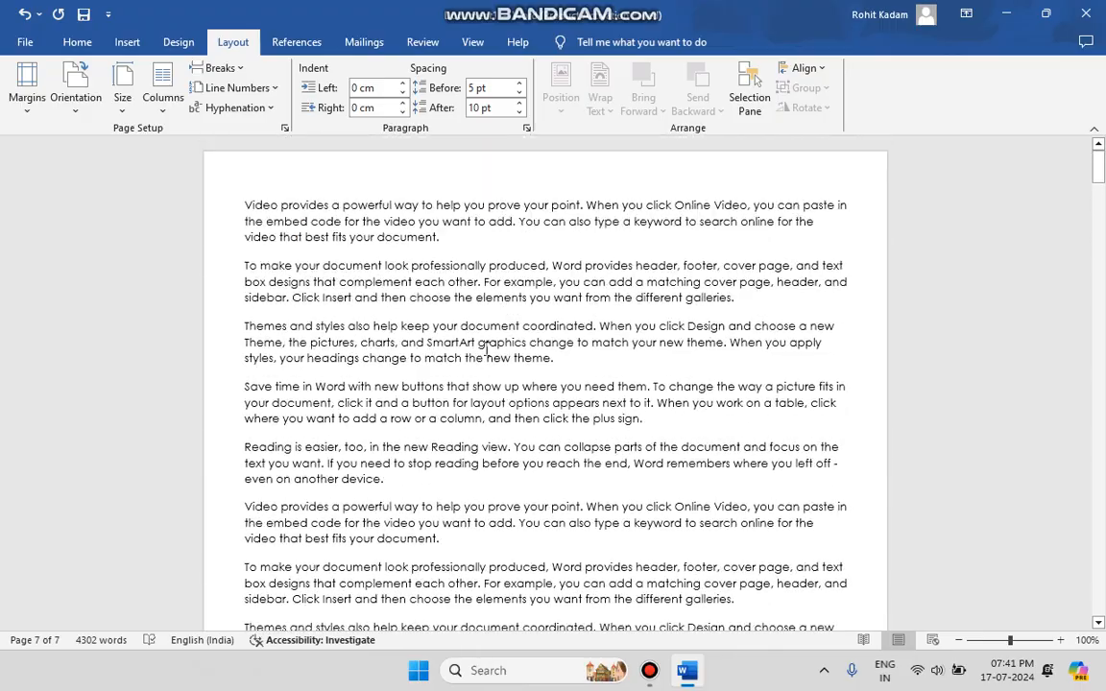
click(27, 87)
click(85, 248)
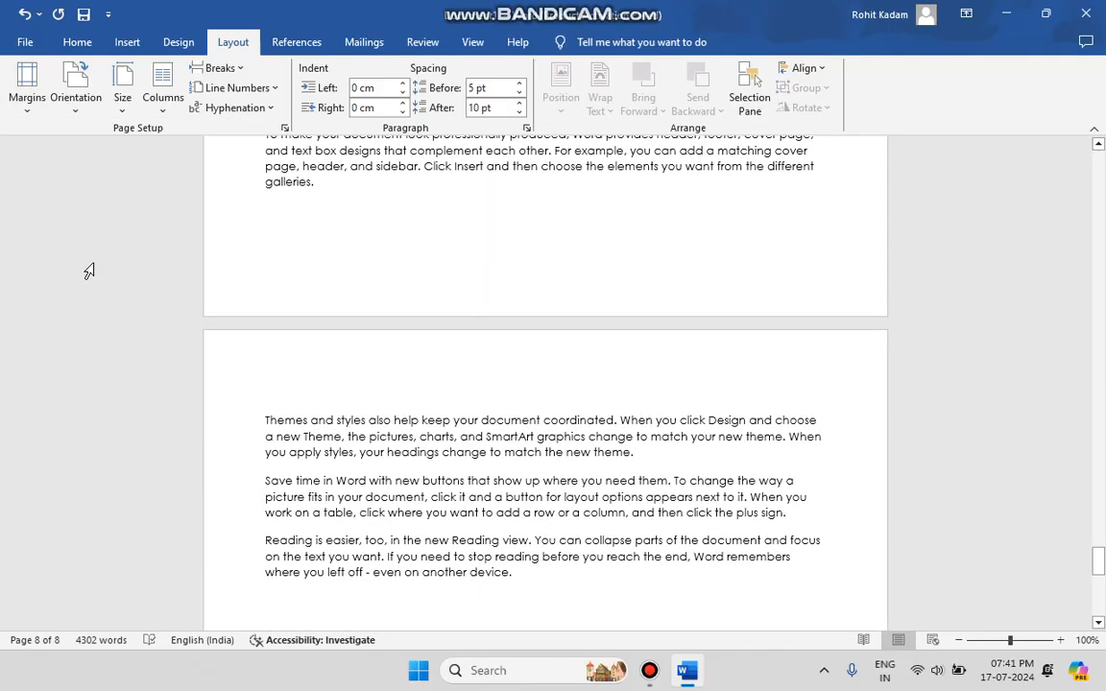
scroll(365, 309, up, 20)
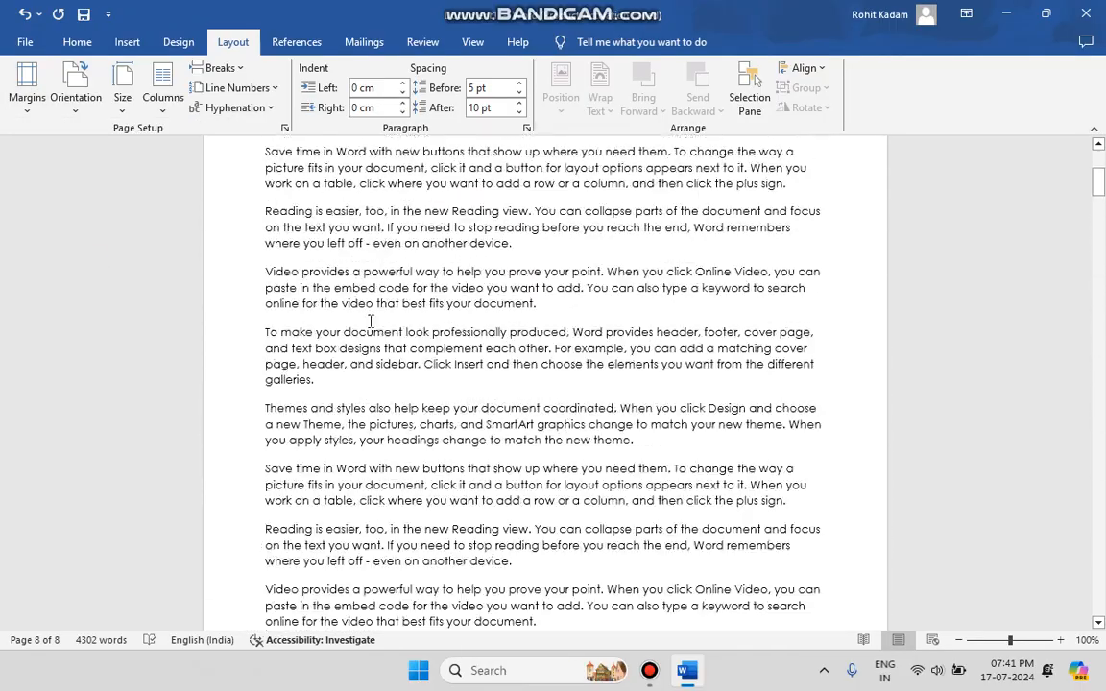
Try the Wide margin preset and the Mirrored margin preset on the document
click(26, 87)
click(85, 292)
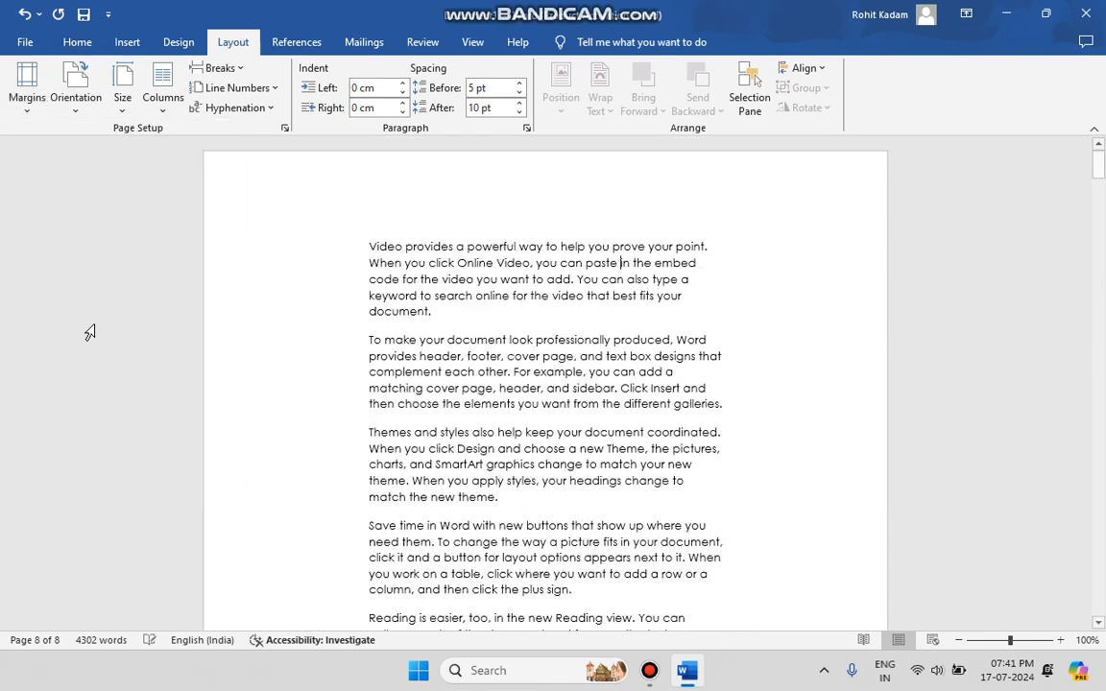
click(29, 108)
click(94, 369)
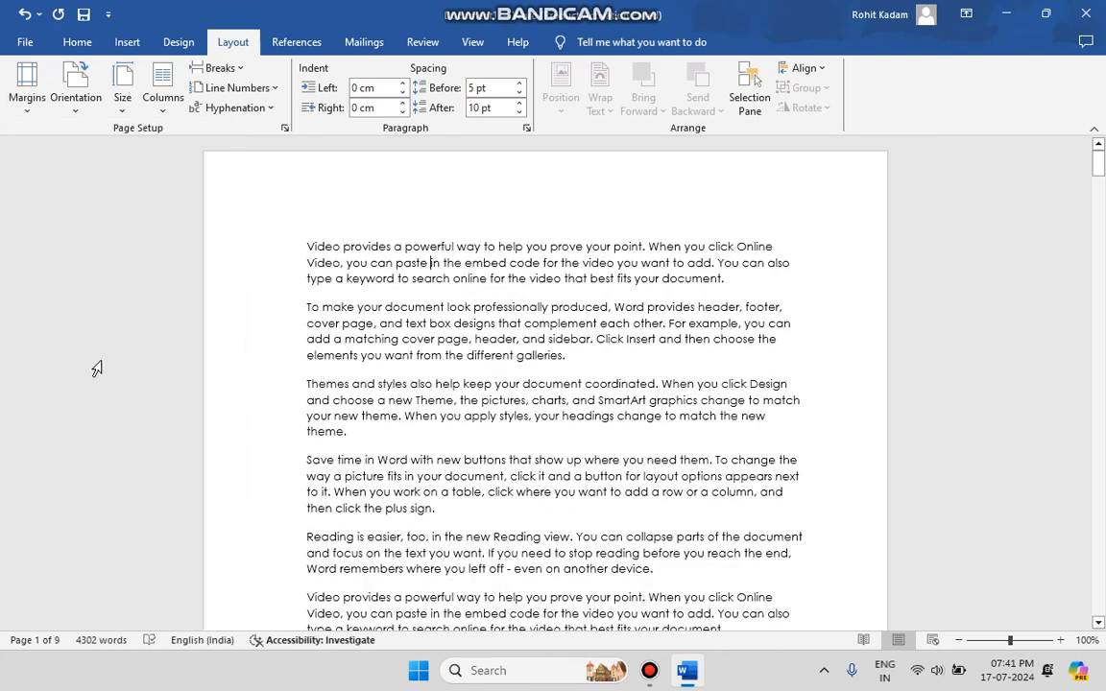
Set the document's page margins to the Normal preset
click(34, 91)
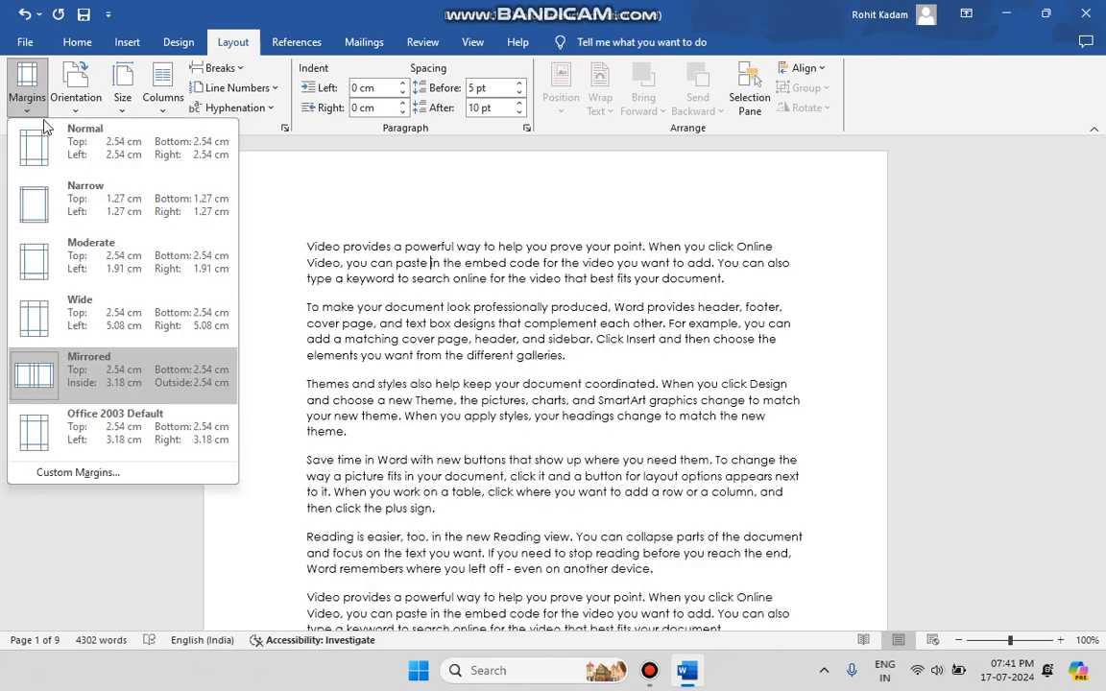
click(58, 164)
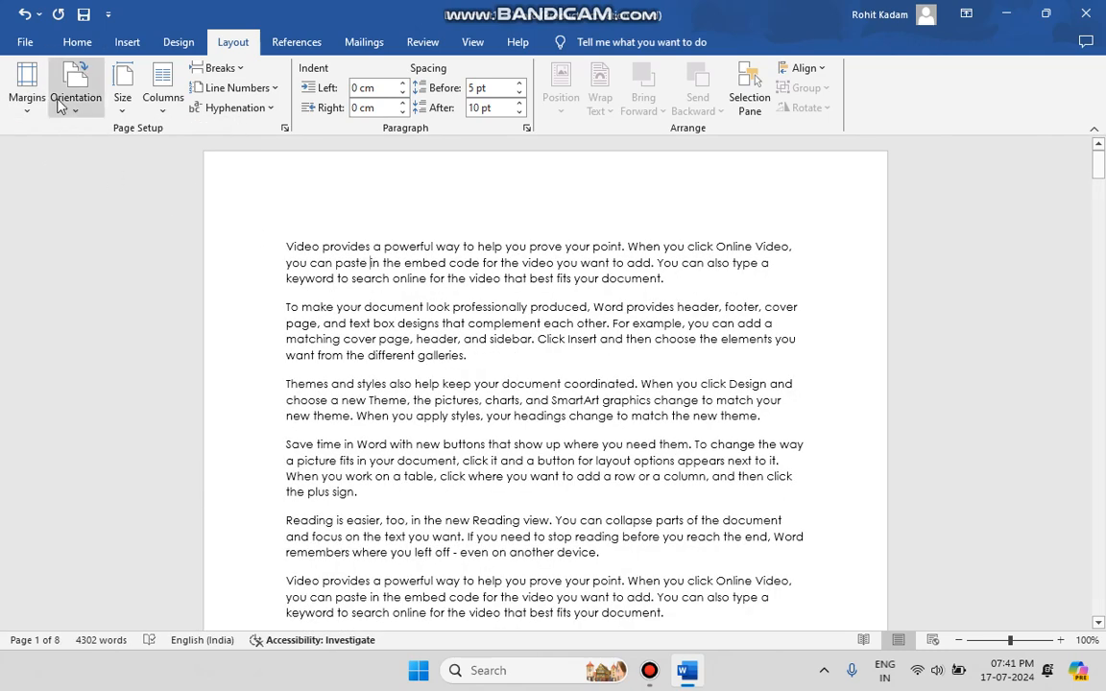
Change the document's page orientation to Landscape
click(13, 103)
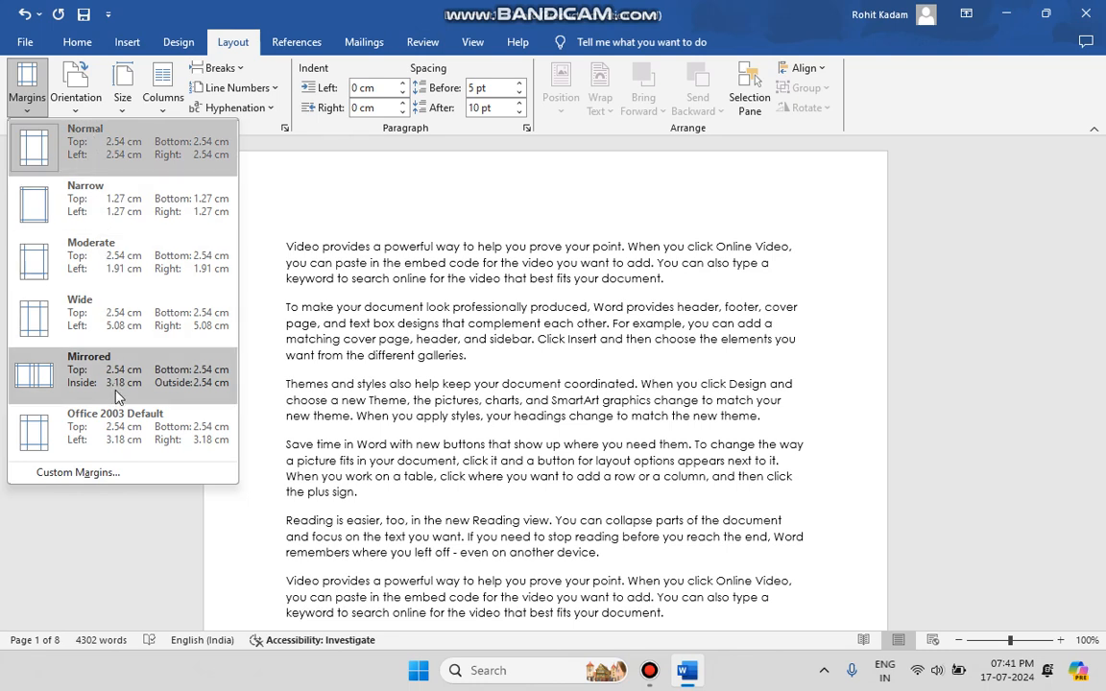
click(80, 102)
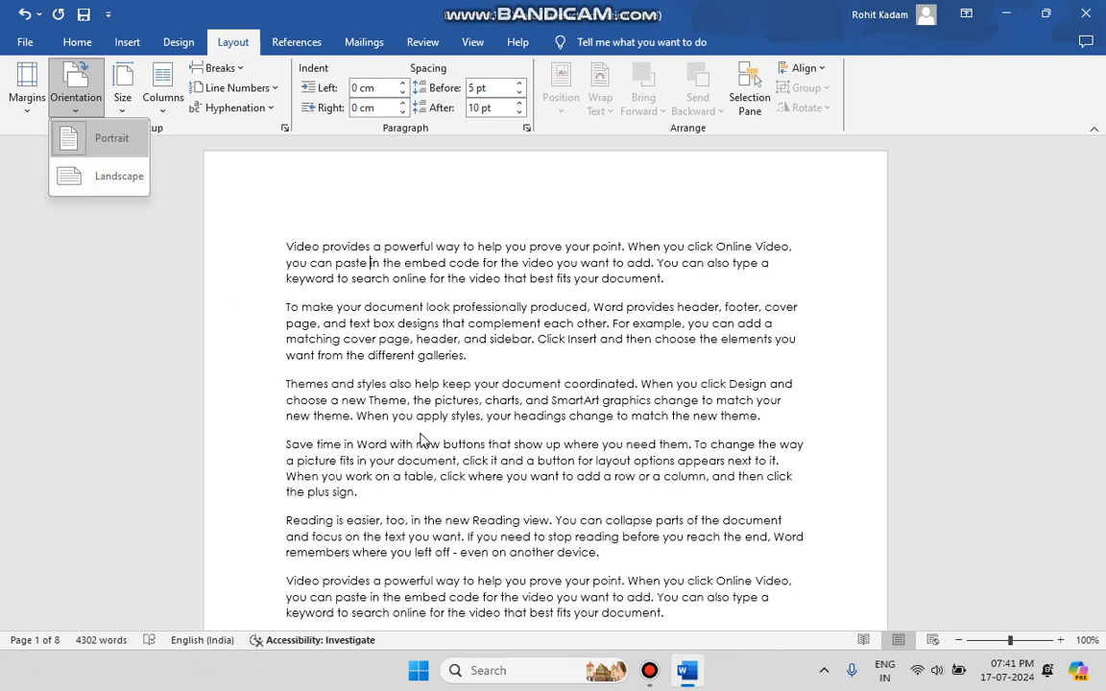
click(96, 176)
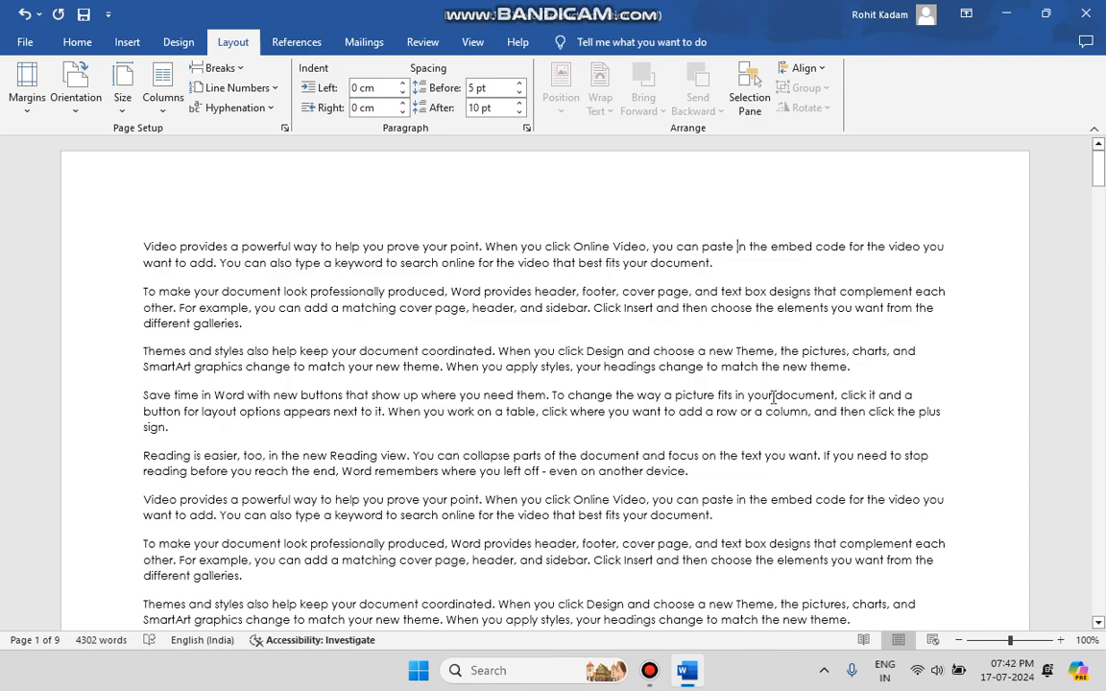
Check the landscape document in the print preview, paging through to page 5, and return to the document
ctrl+scroll(773, 397, down, 5)
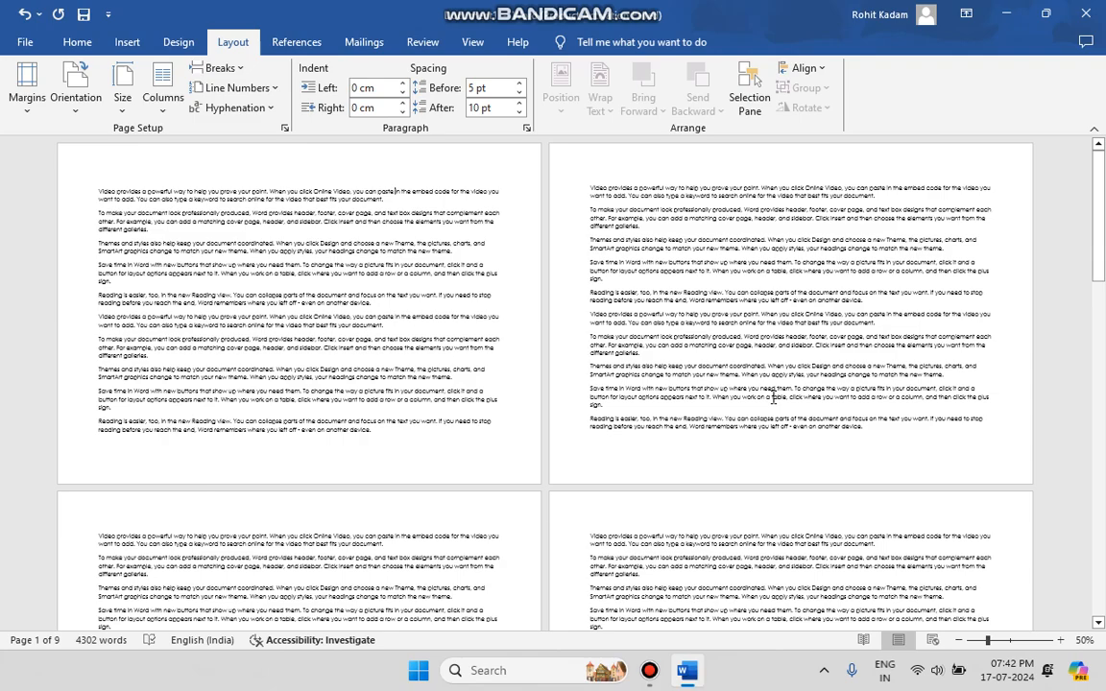
ctrl+scroll(774, 396, up, 2)
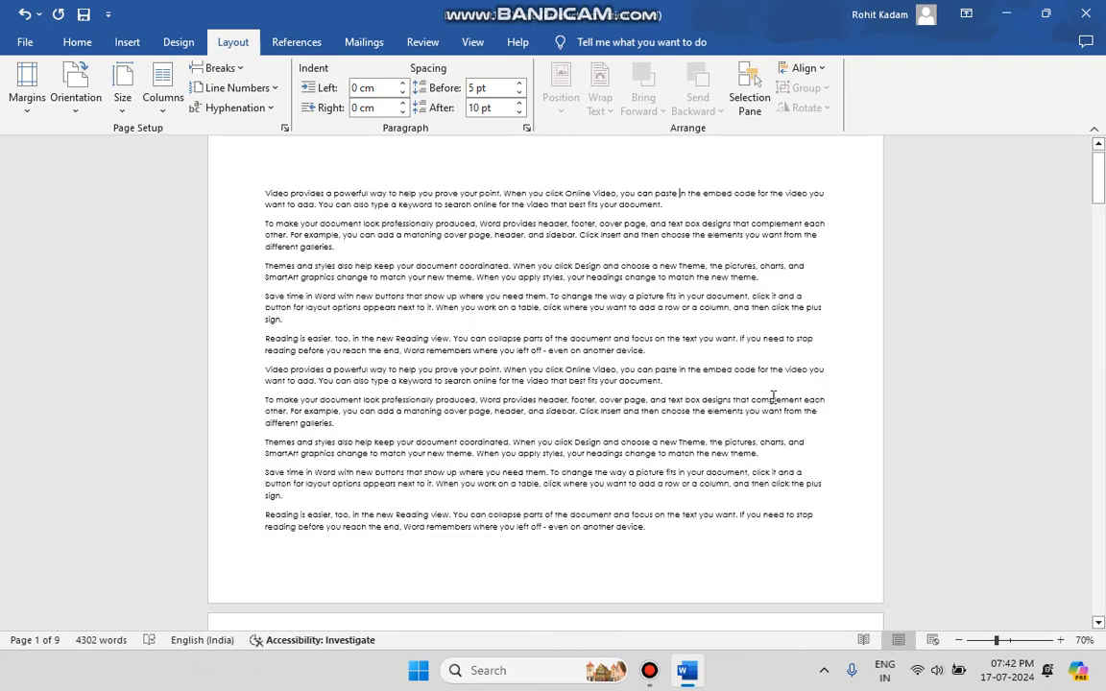
click(25, 42)
click(68, 379)
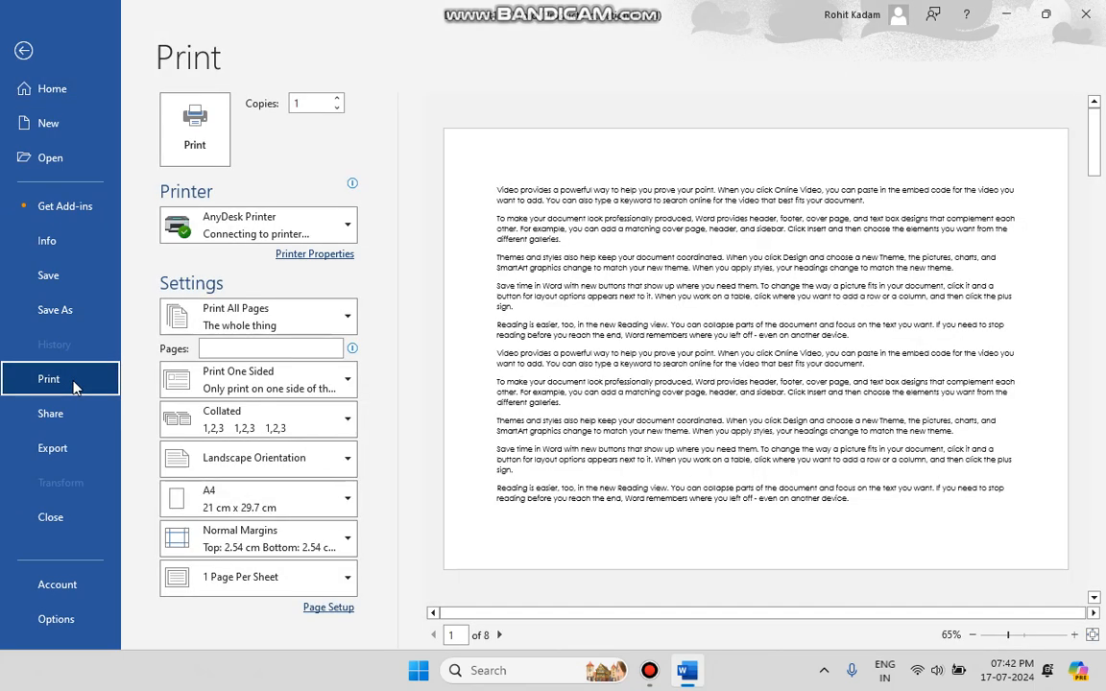
click(500, 635)
click(500, 635)
click(500, 635)
click(501, 634)
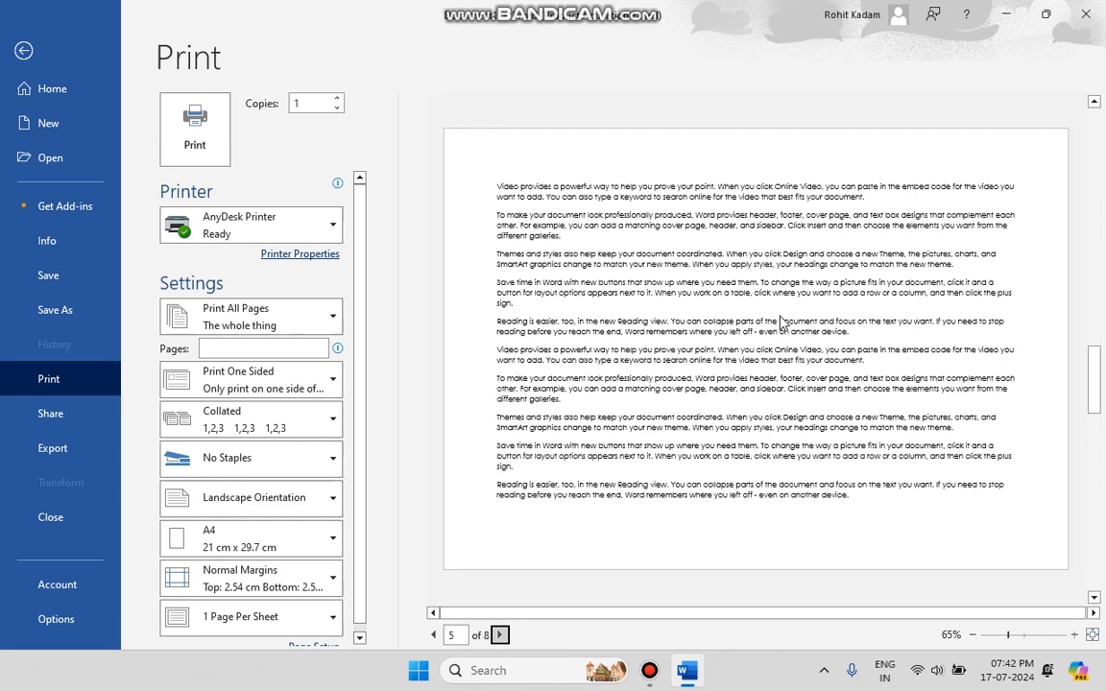
click(23, 51)
Change the document's page orientation to Portrait
click(86, 96)
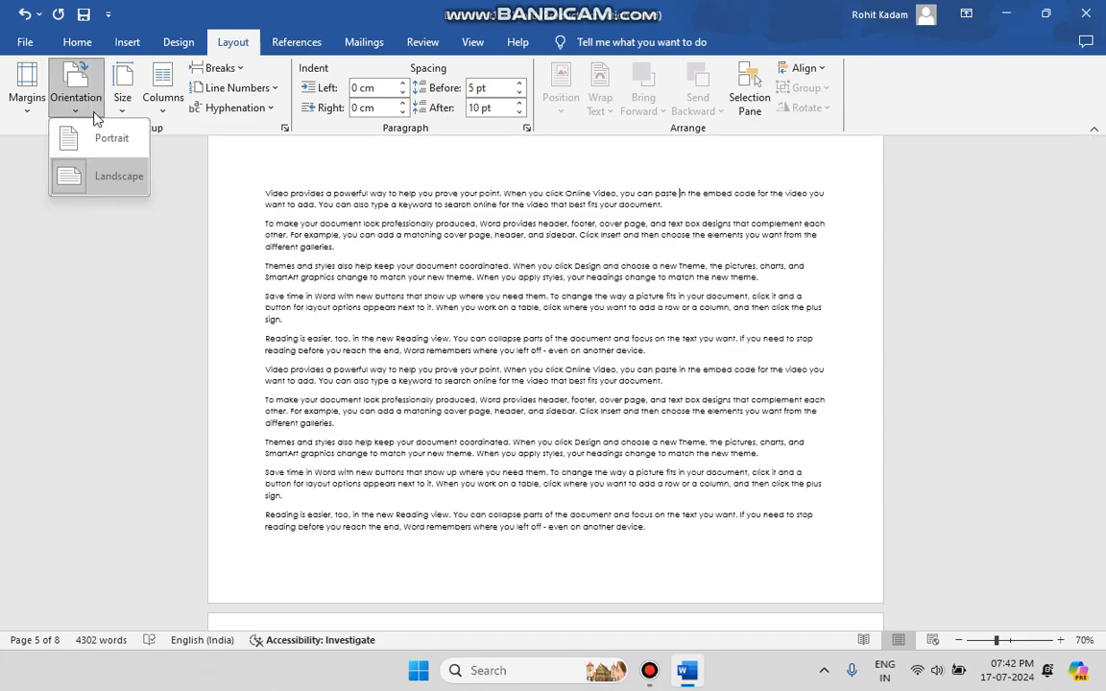
click(91, 127)
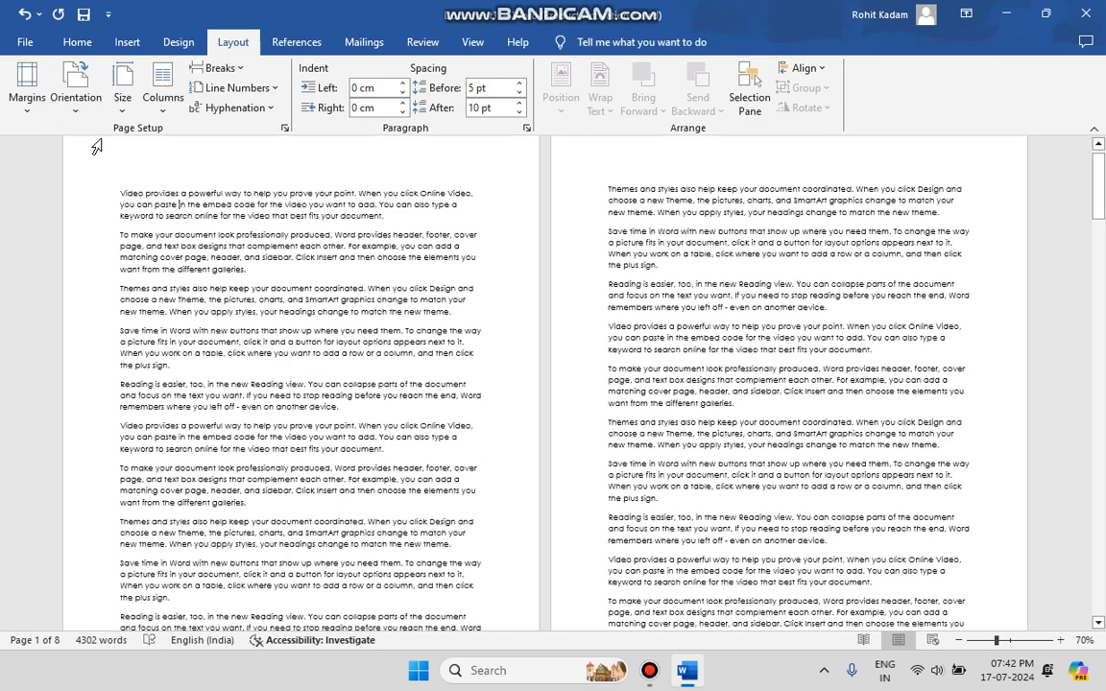
ctrl+scroll(192, 349, up, 2)
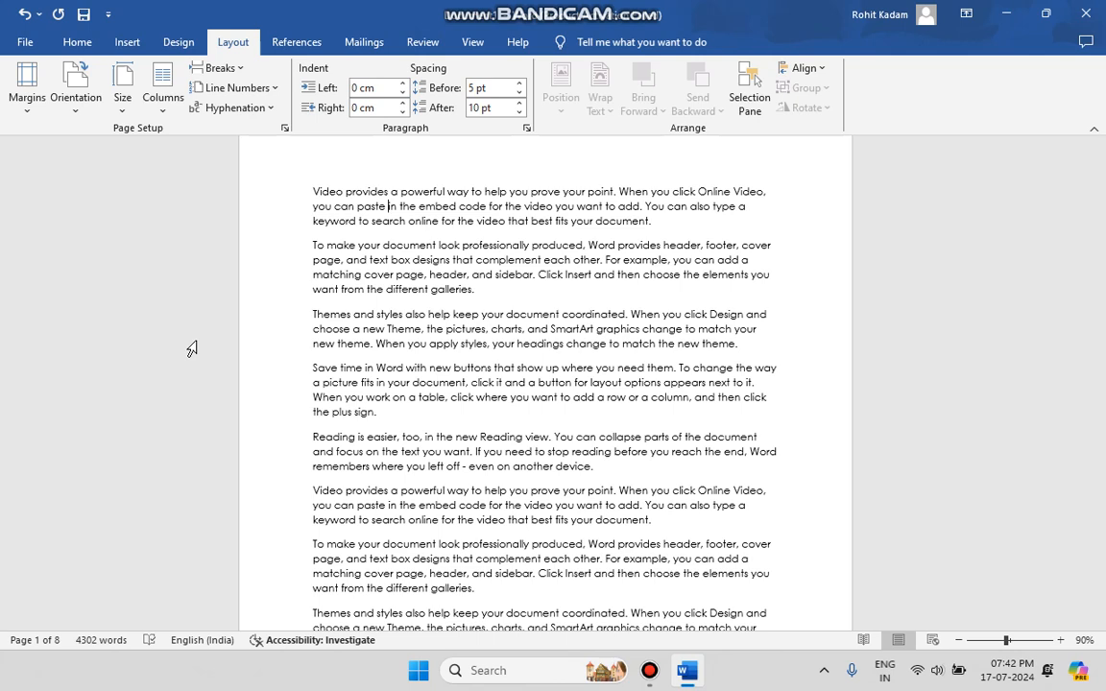
Change the document's paper size to A3 (29.7 cm x 42 cm)
click(122, 108)
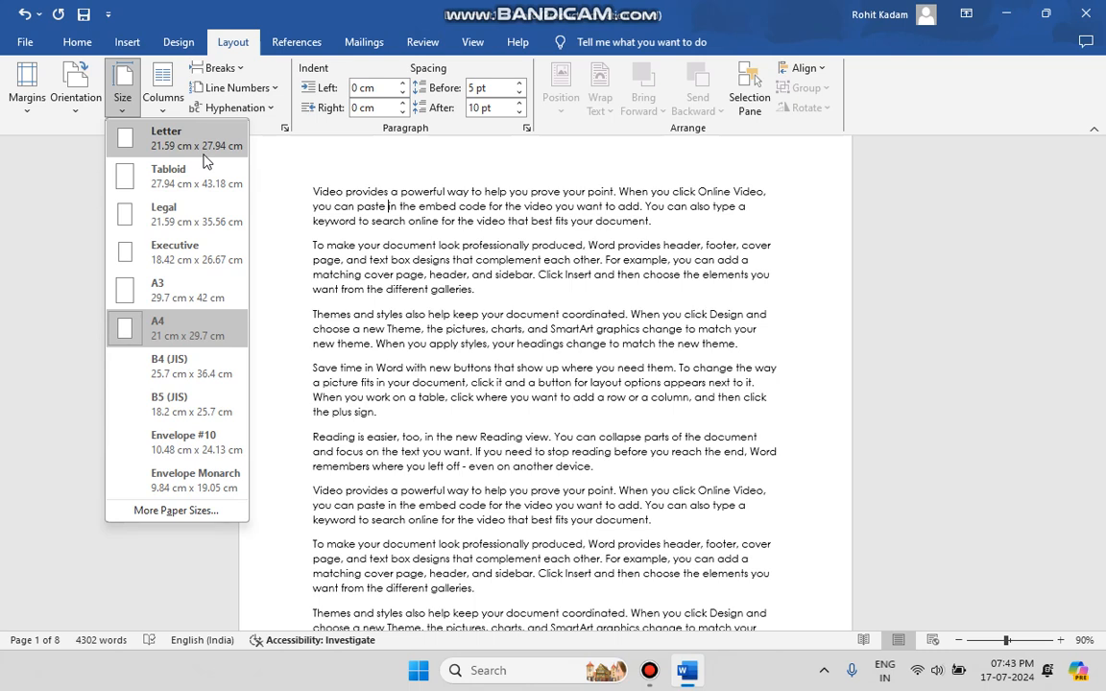
click(164, 290)
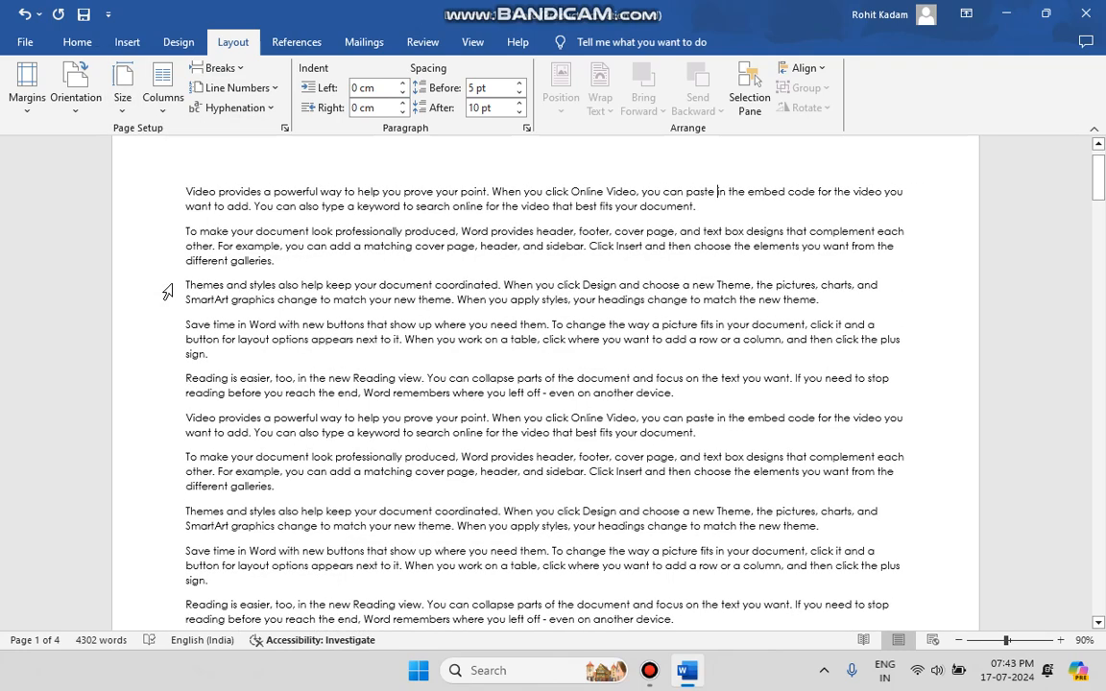
scroll(451, 403, down, 5)
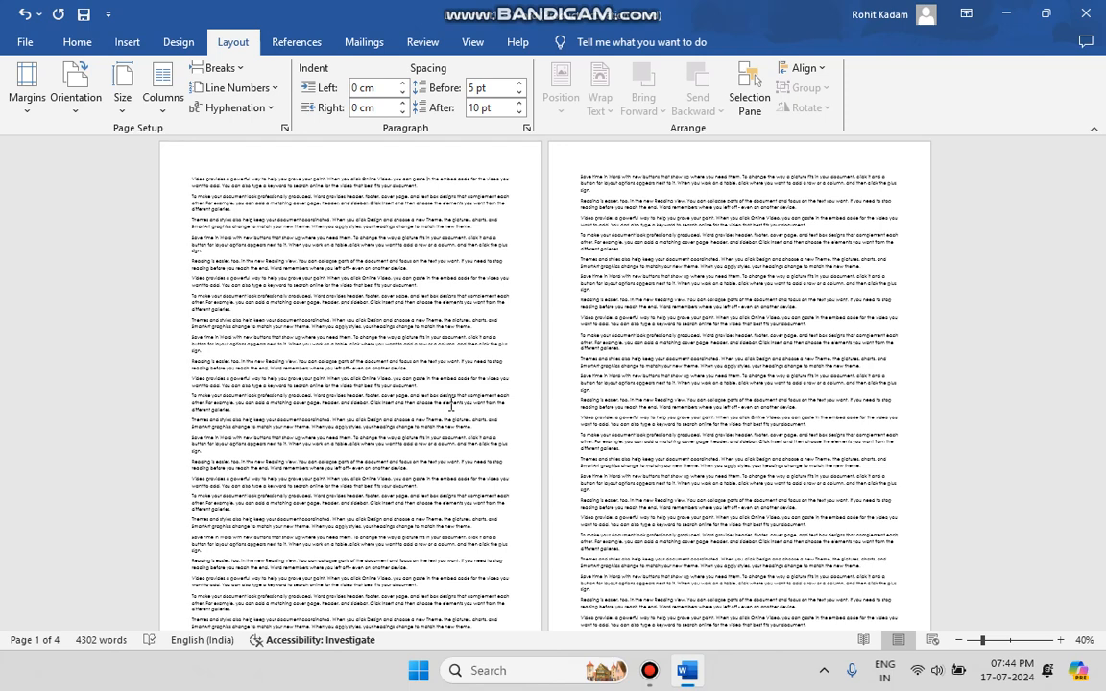
Set the paper size to A4 (21 cm x 29.7 cm) from the print settings and return to the document
click(25, 41)
click(56, 382)
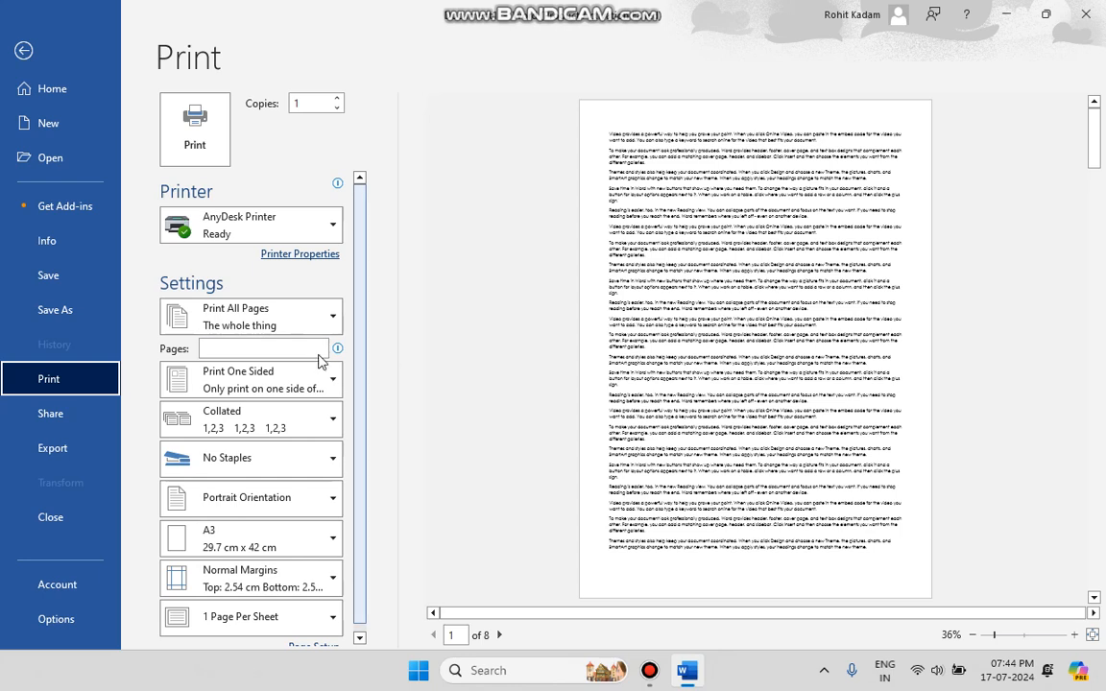
scroll(175, 449, down, 1)
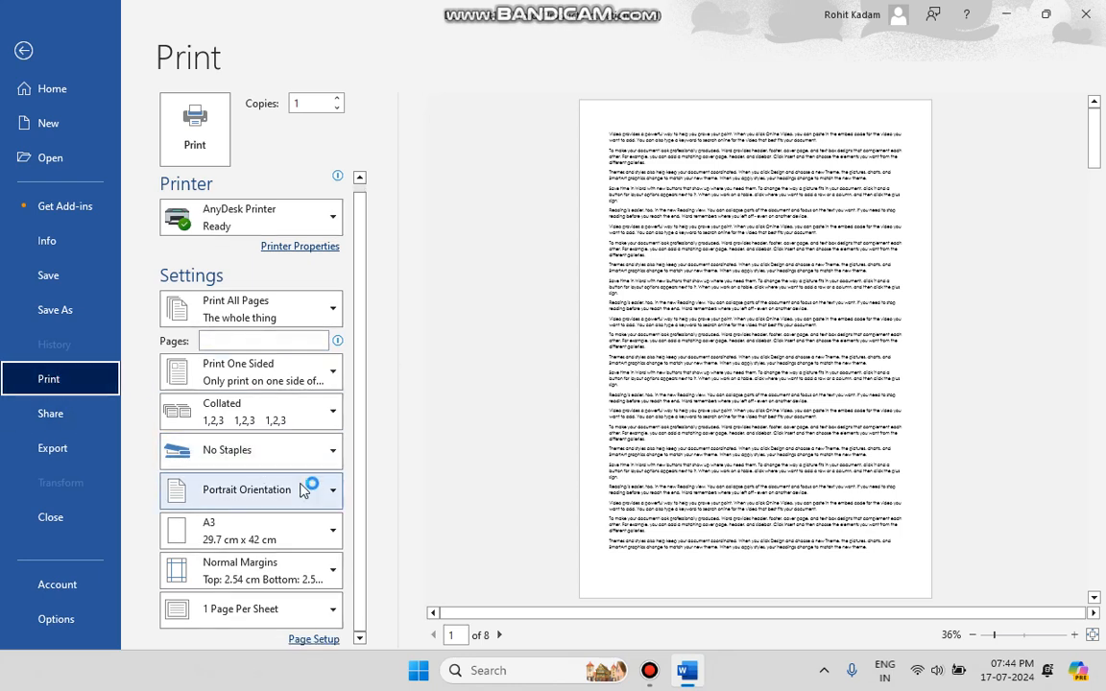
click(269, 527)
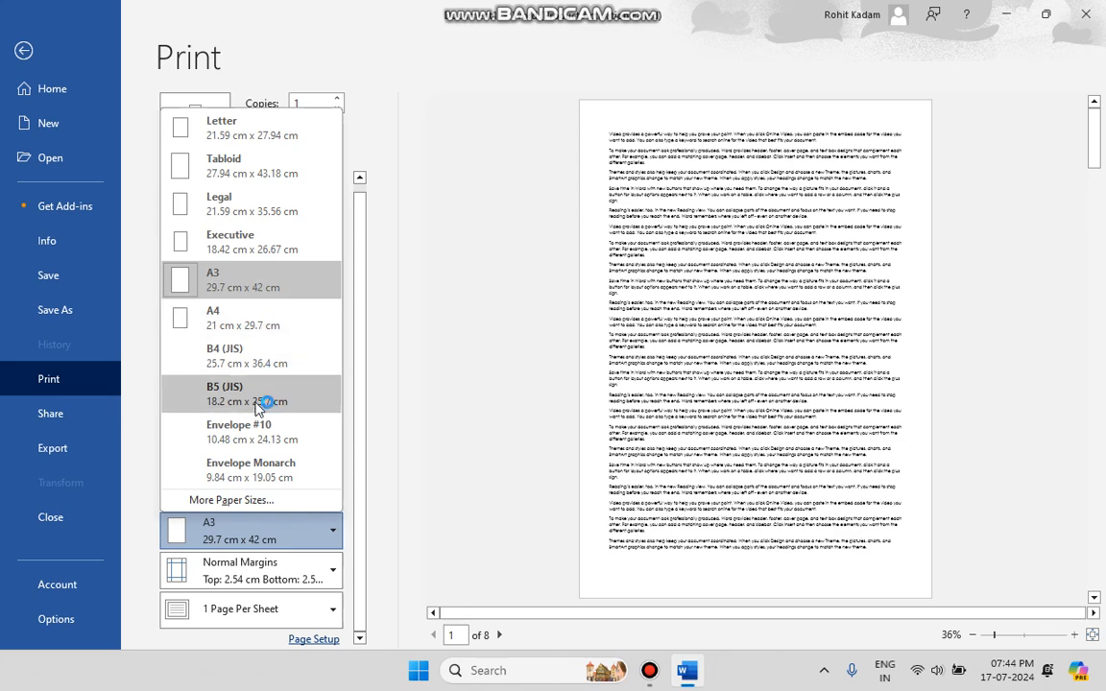
click(254, 319)
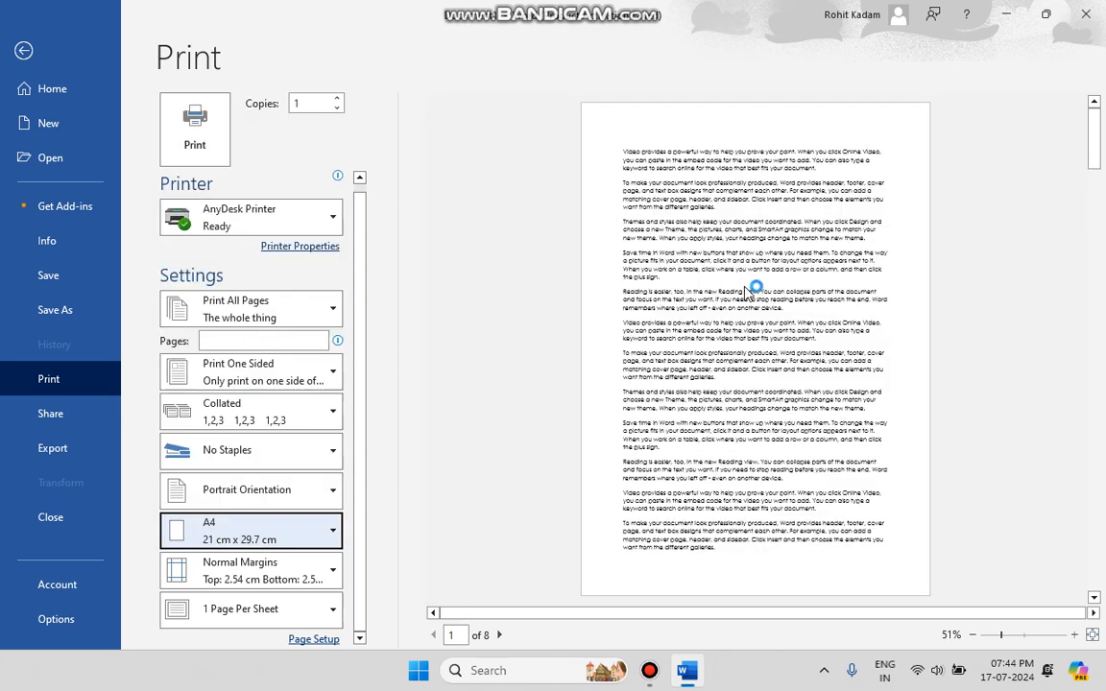
click(242, 535)
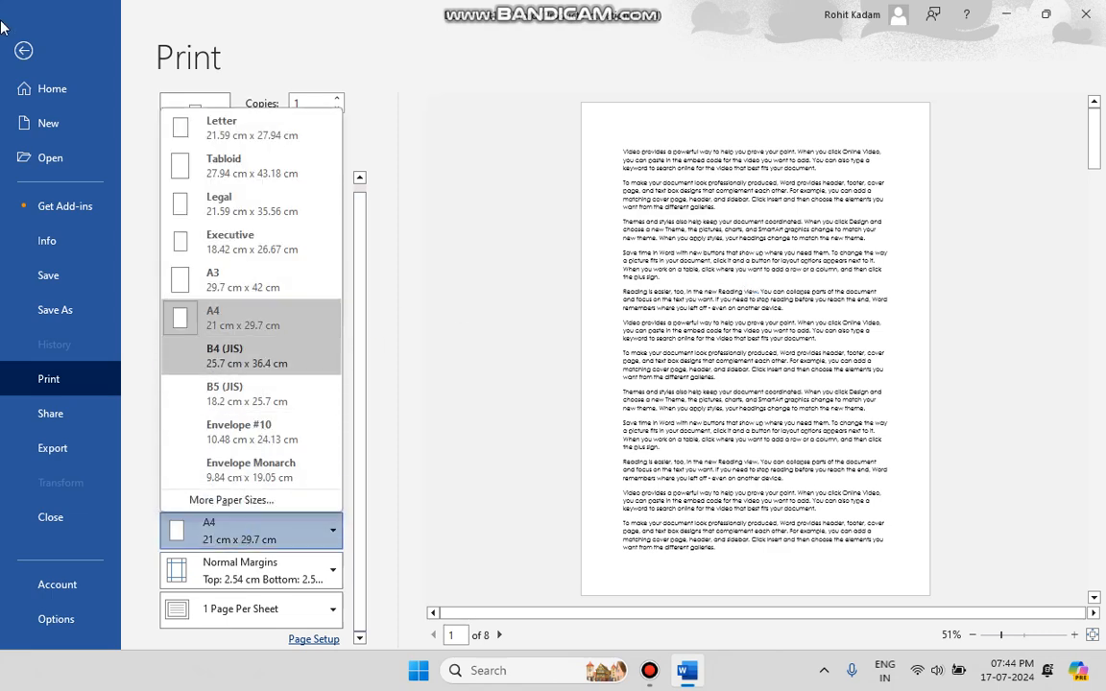
click(24, 52)
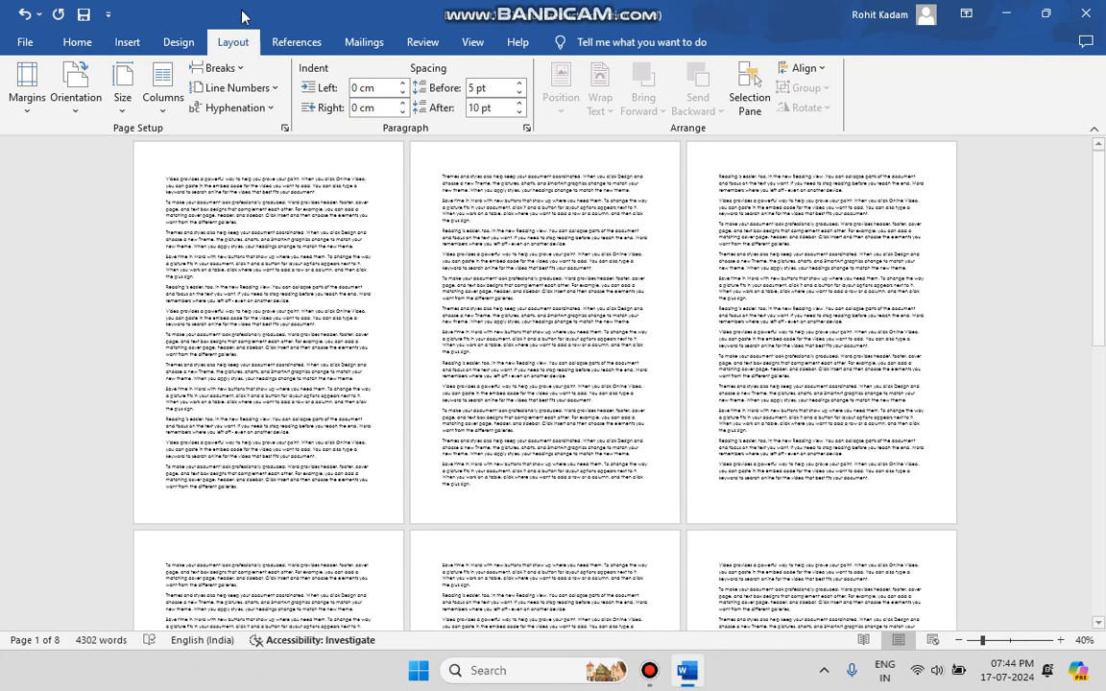
scroll(315, 246, up, 4)
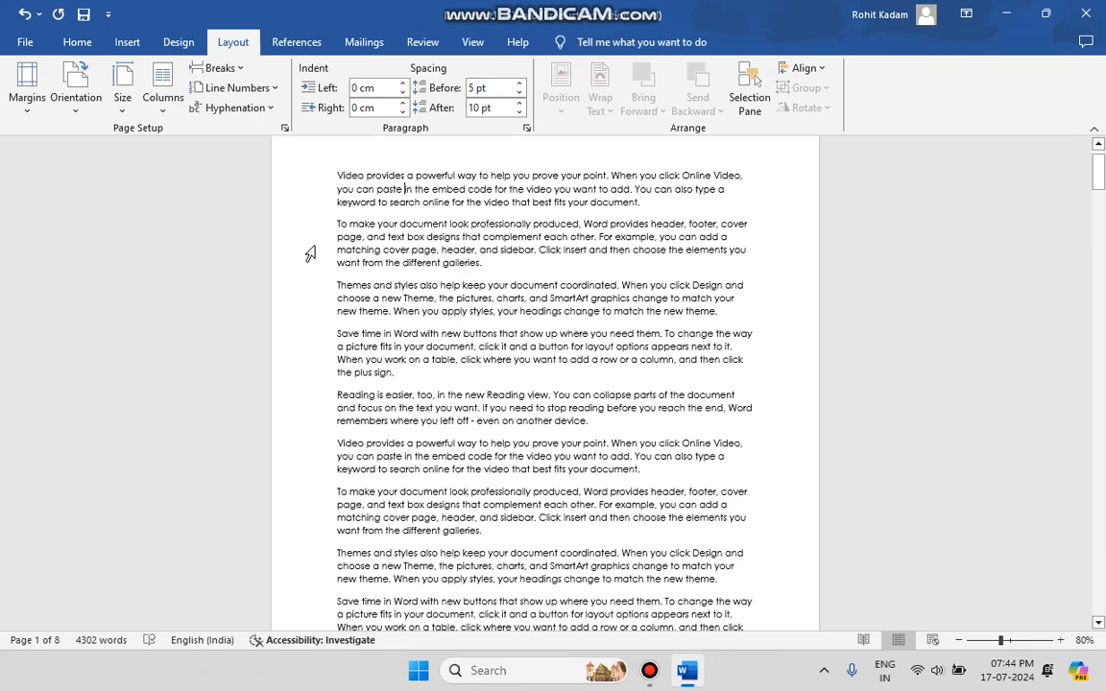
Check the A4 portrait layout in the print preview and return to the document
click(27, 38)
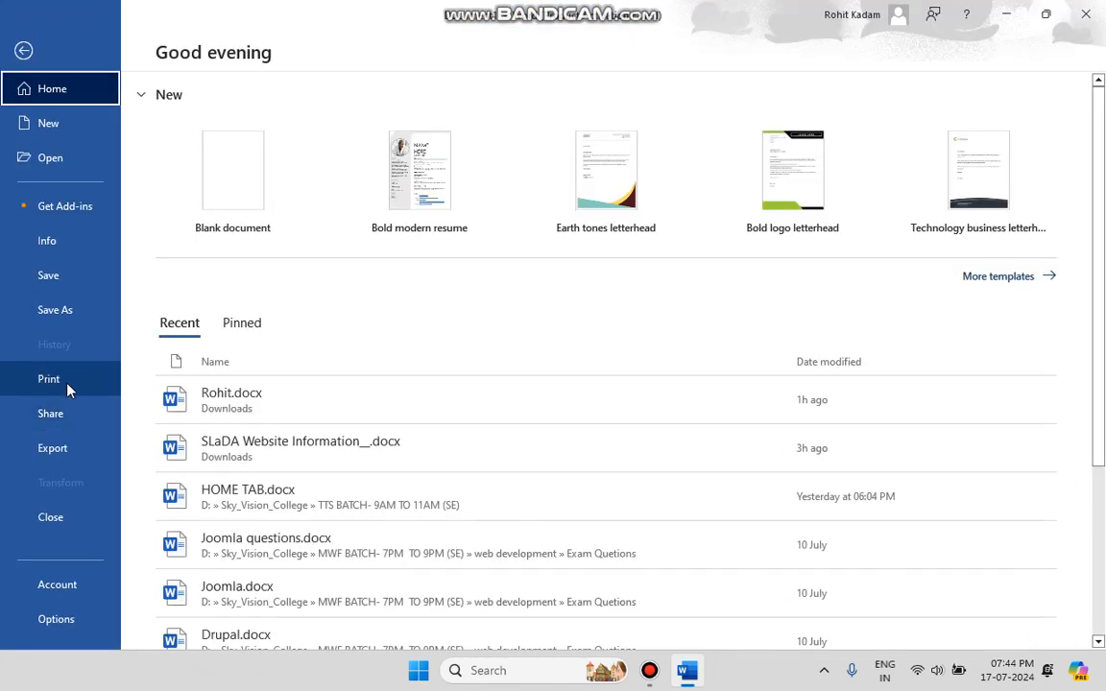
click(67, 380)
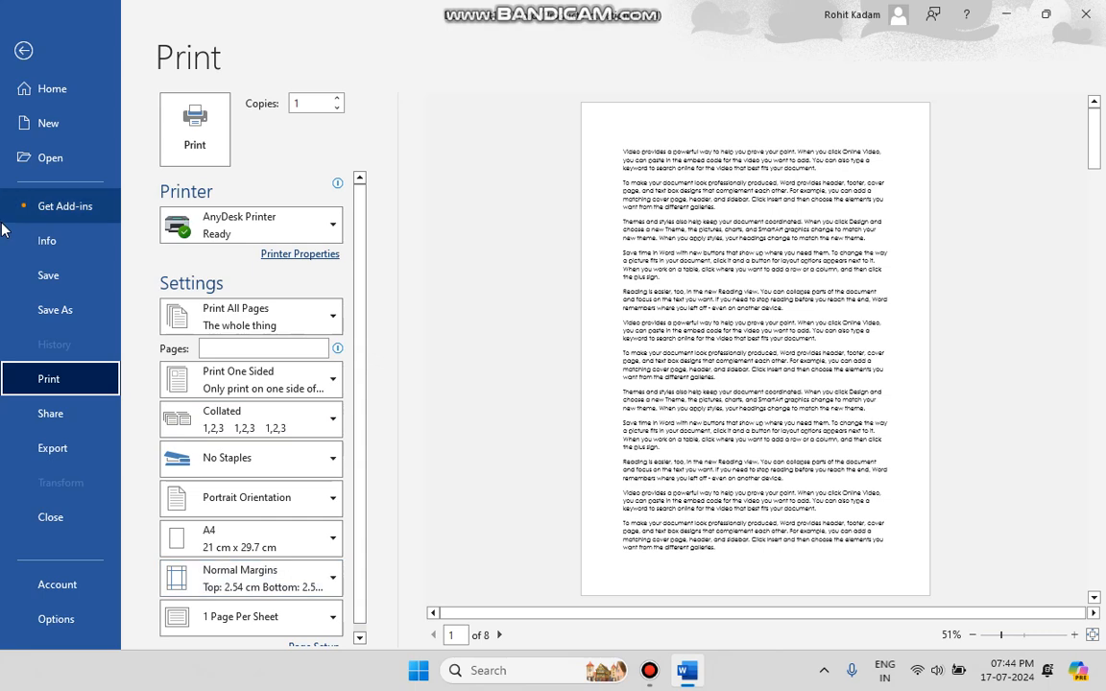
click(26, 52)
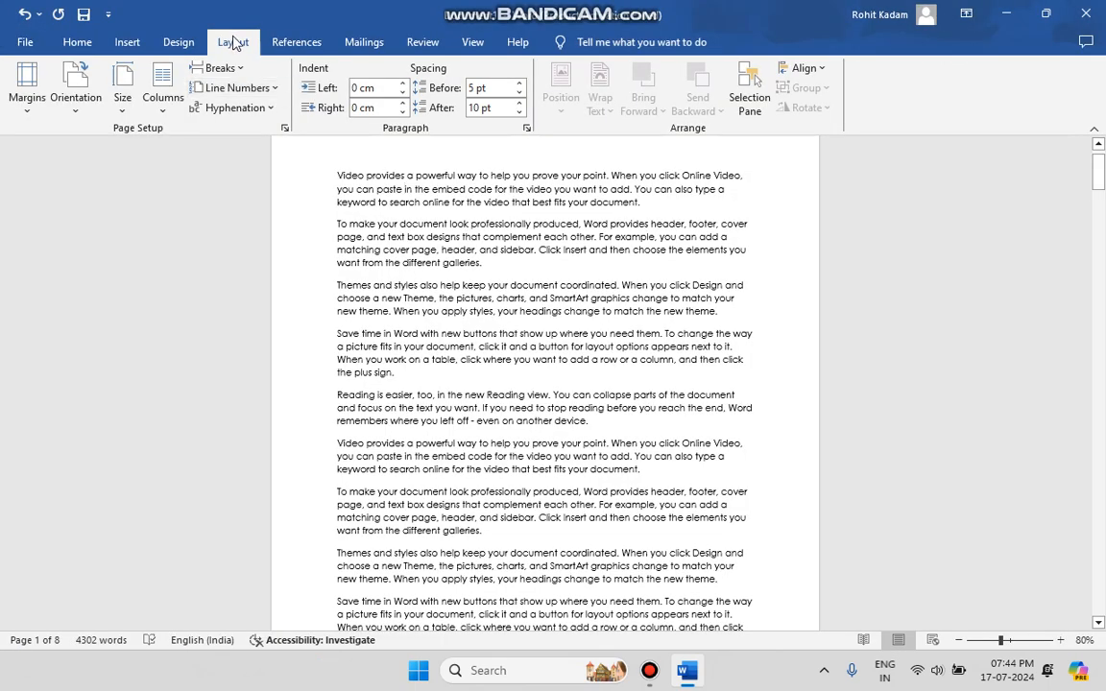
click(117, 100)
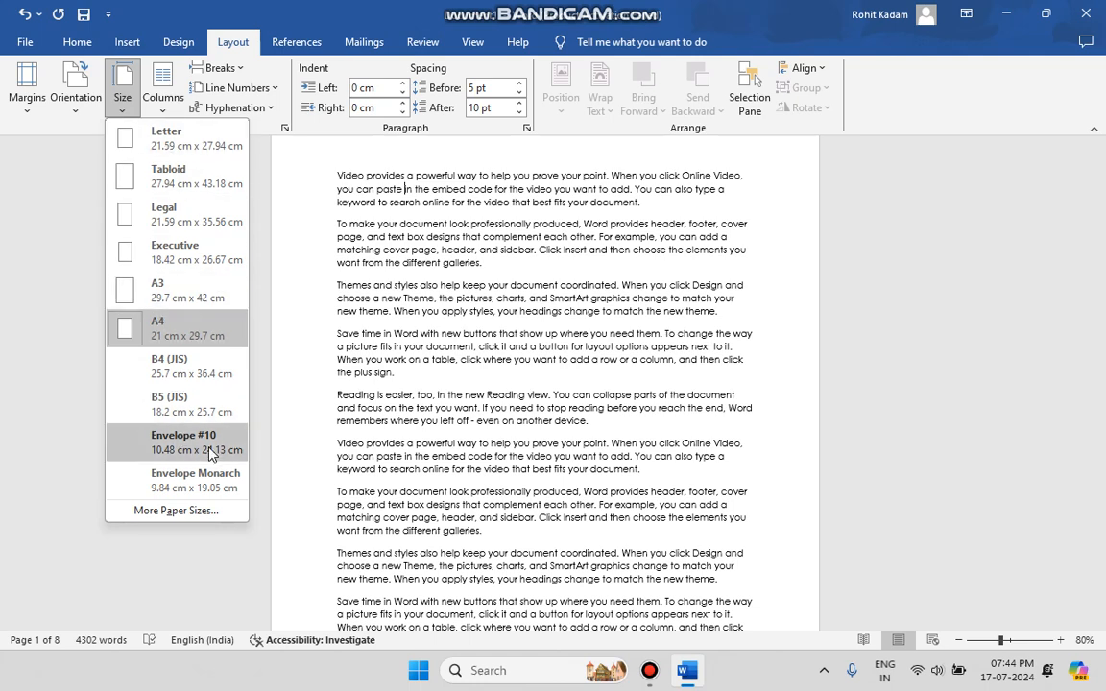
click(161, 96)
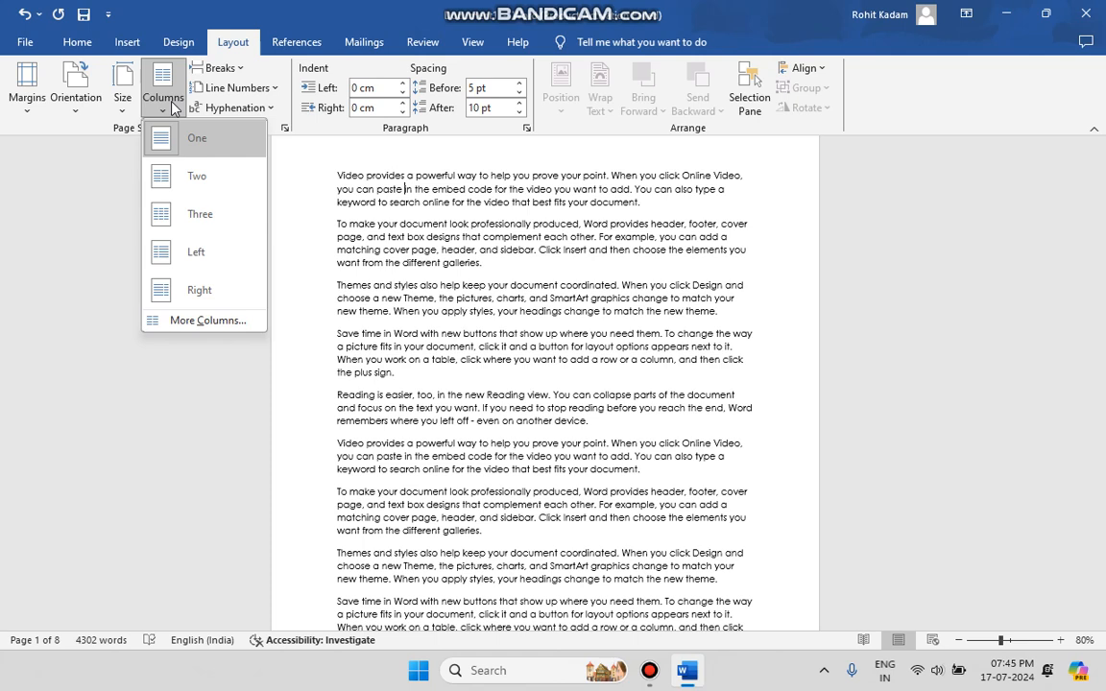
click(439, 171)
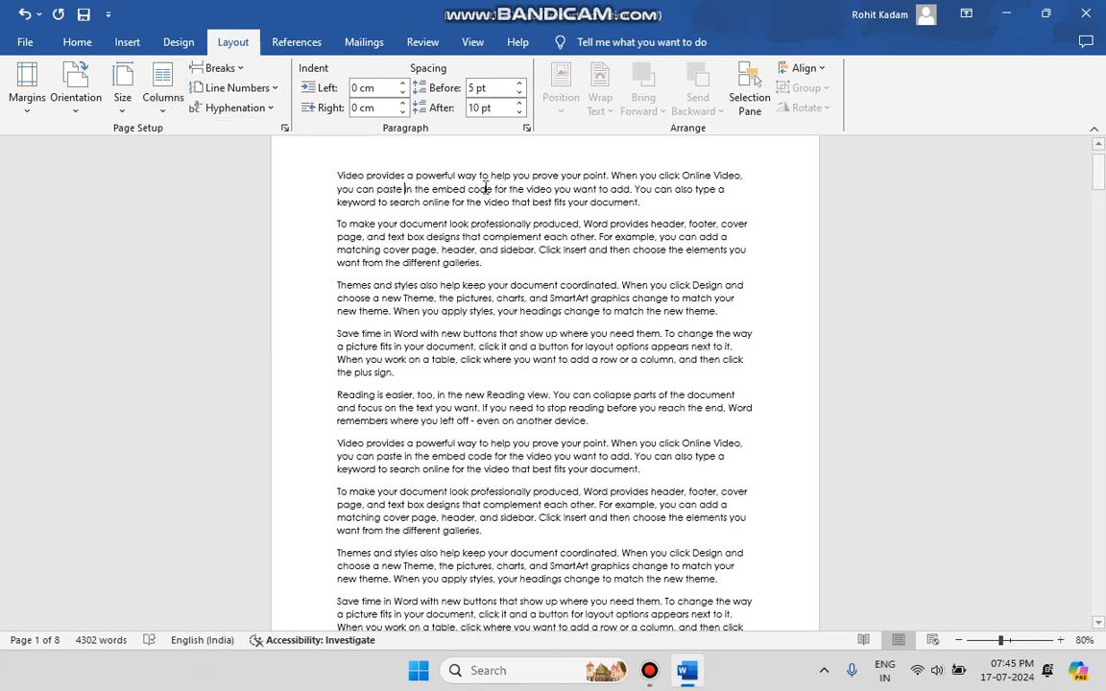
Select all of the document's text and split it into two columns
drag(337, 174, 514, 686)
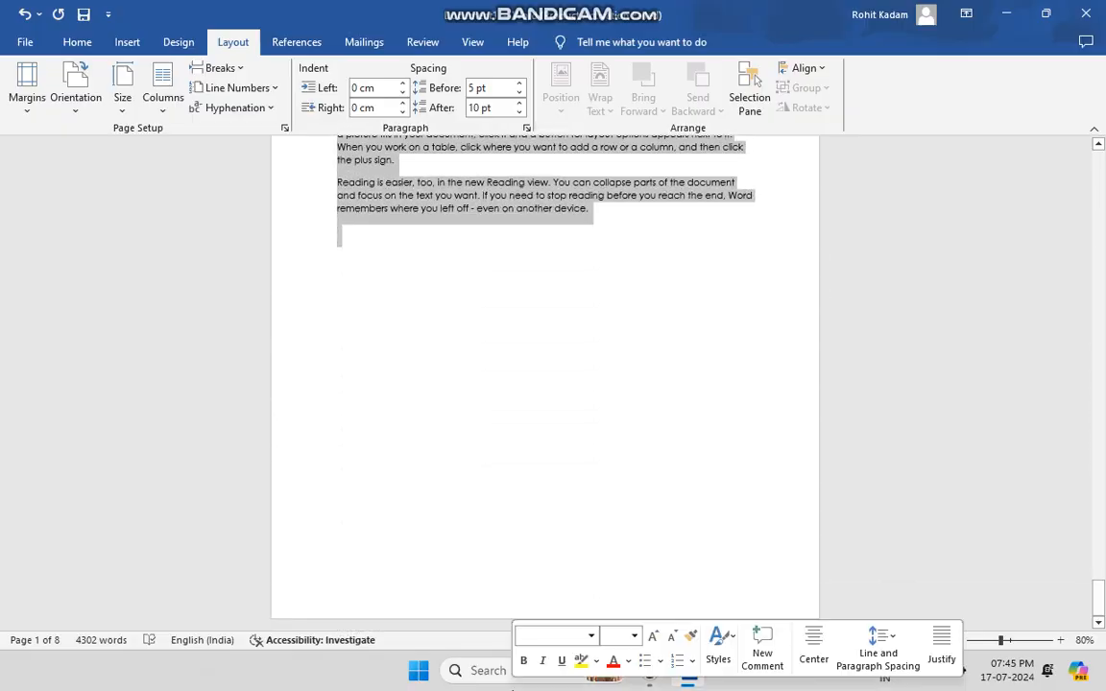
scroll(445, 322, up, 10)
scroll(444, 330, up, 20)
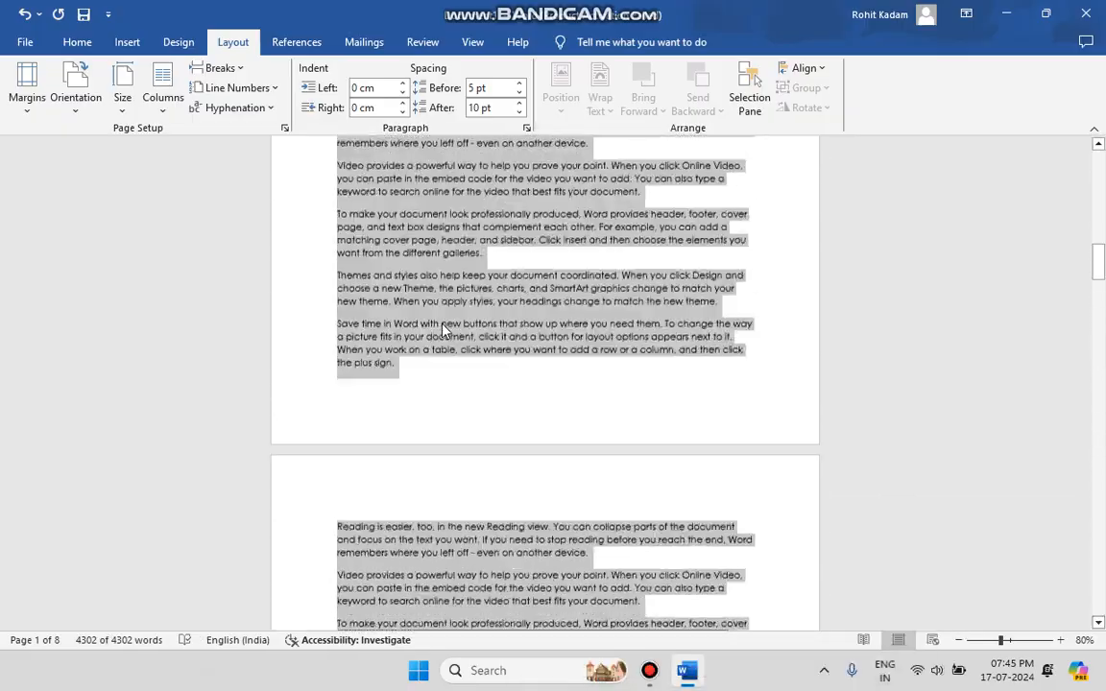
click(163, 99)
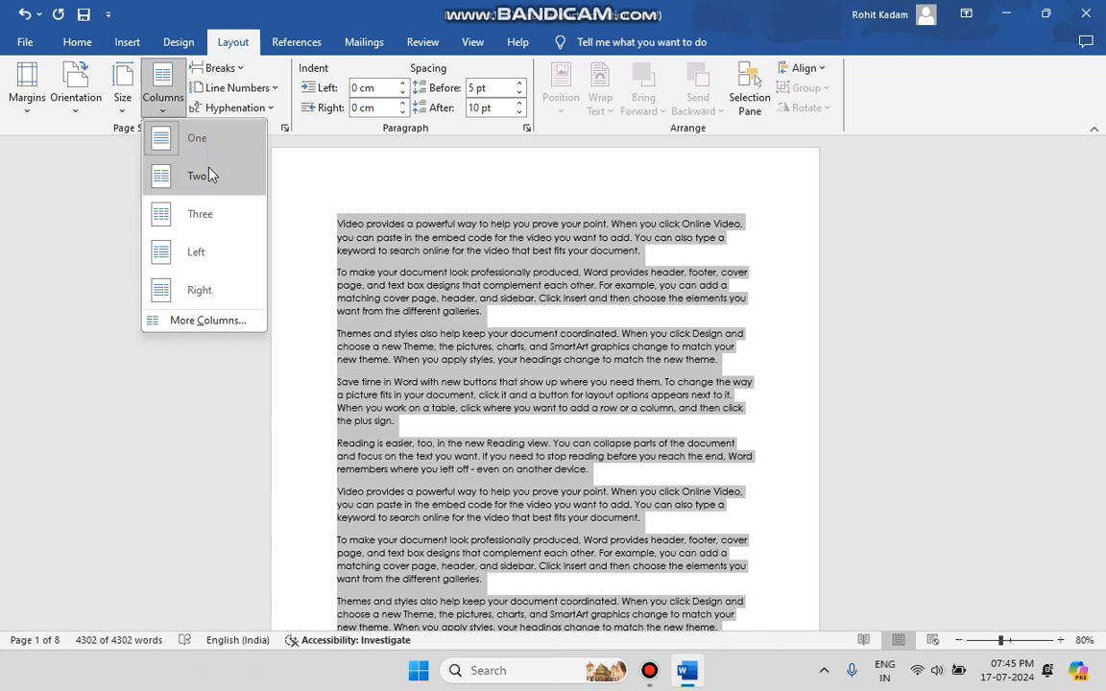
click(210, 173)
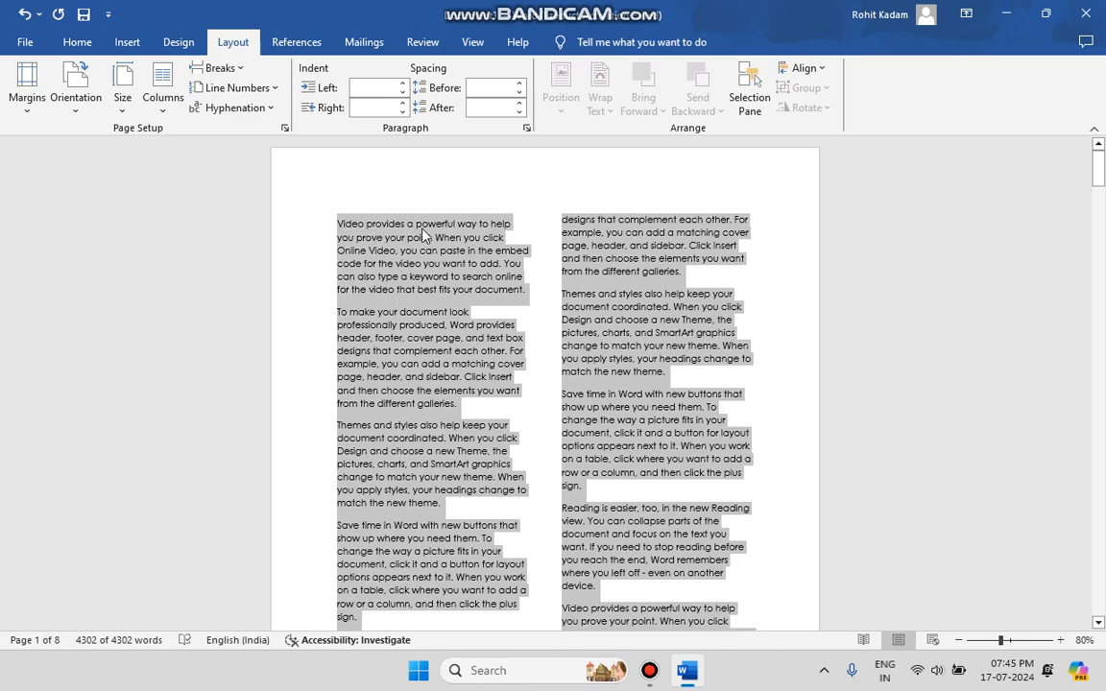
scroll(444, 382, down, 5)
scroll(443, 383, down, 7)
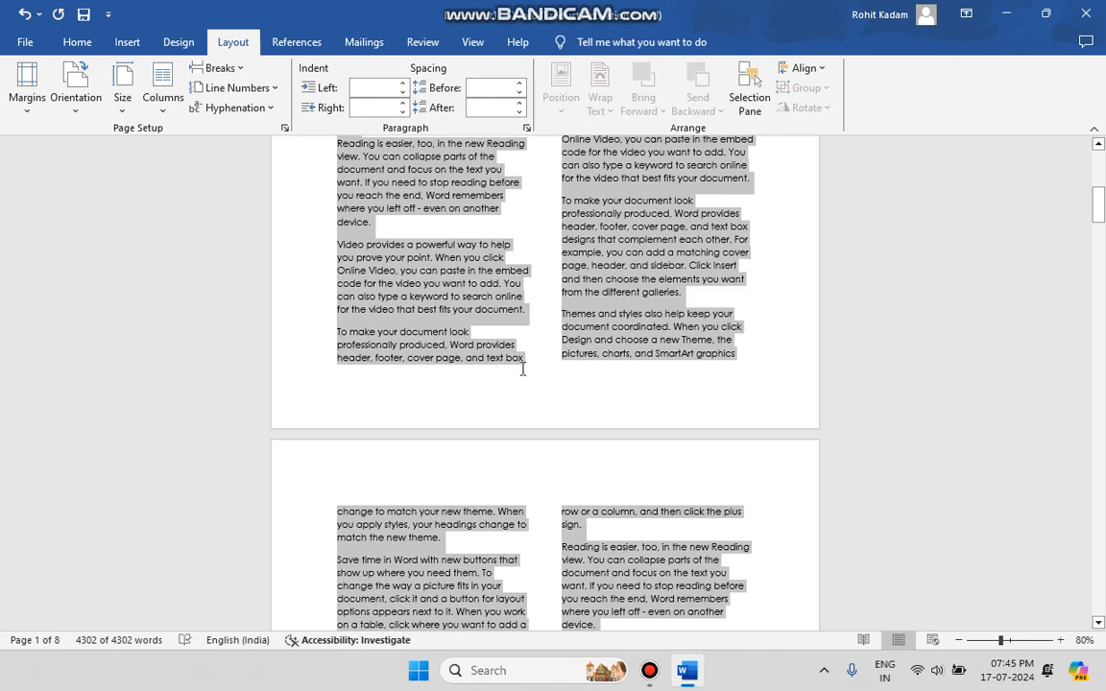
scroll(523, 370, up, 10)
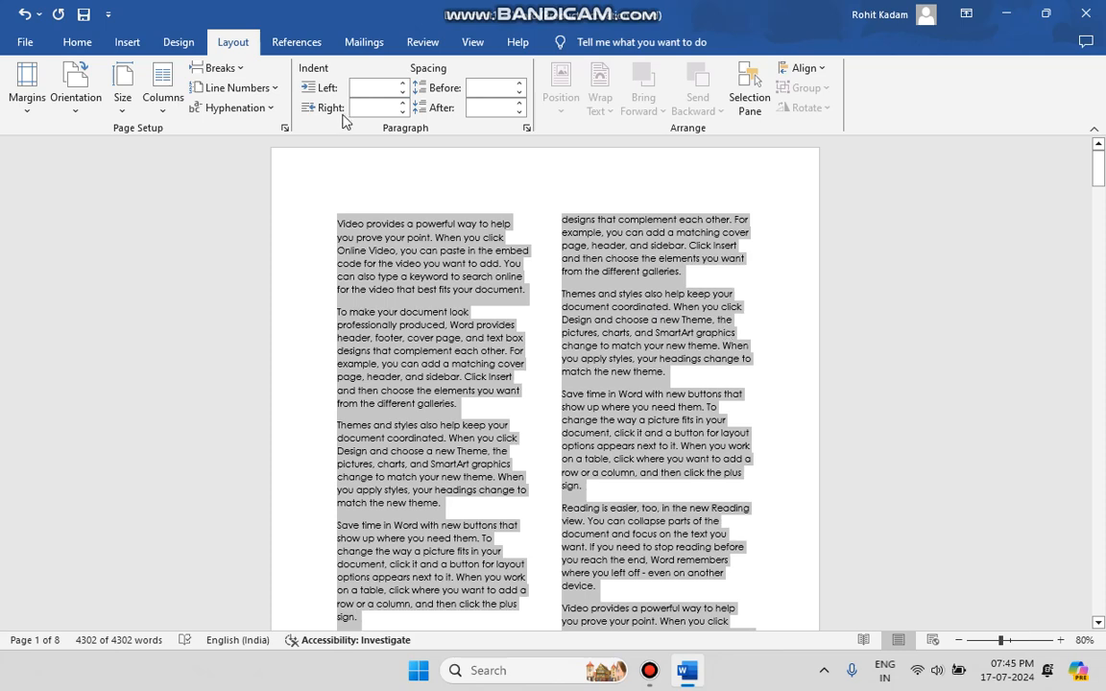
Try the Three column preset and the Left column preset on the selected text
click(162, 88)
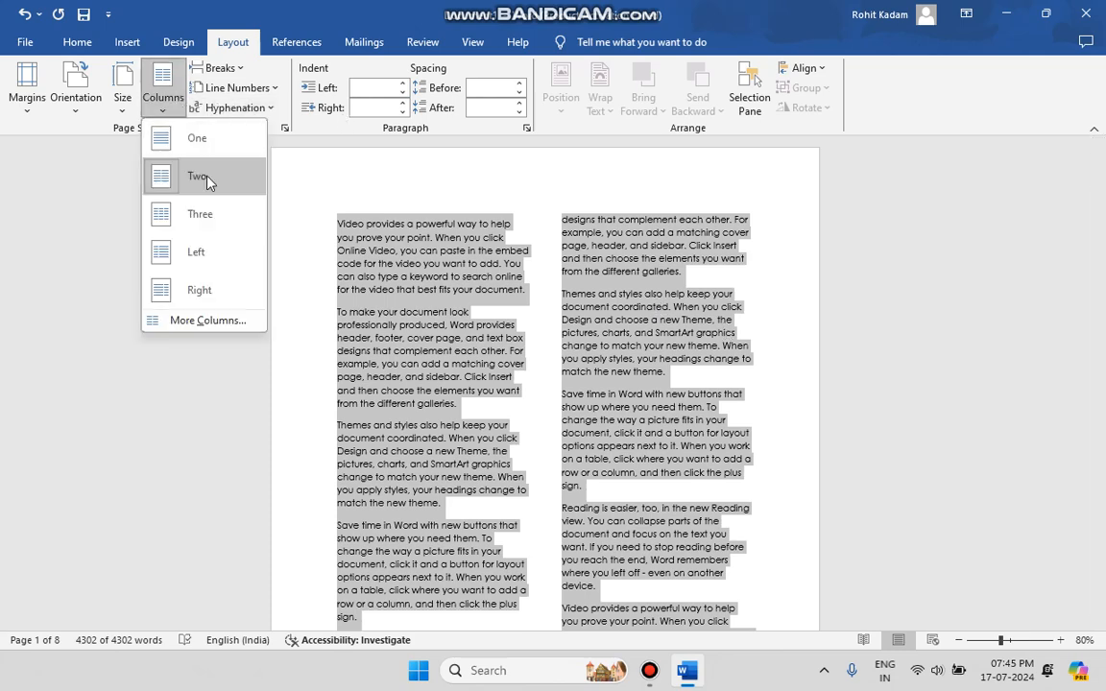
click(207, 228)
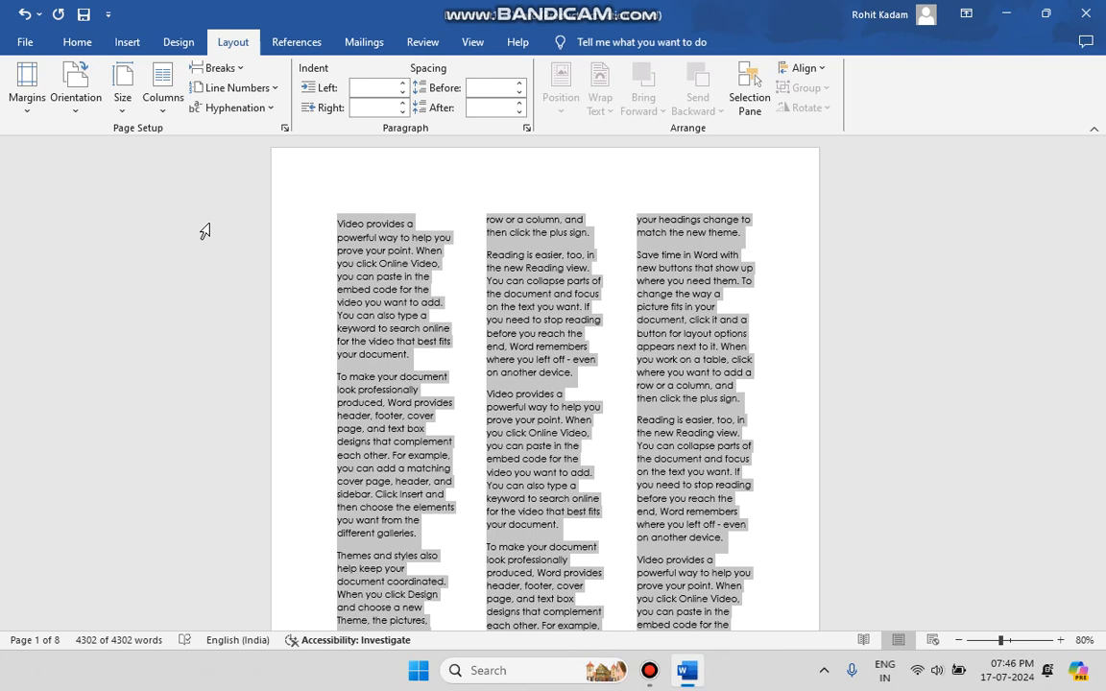
click(167, 99)
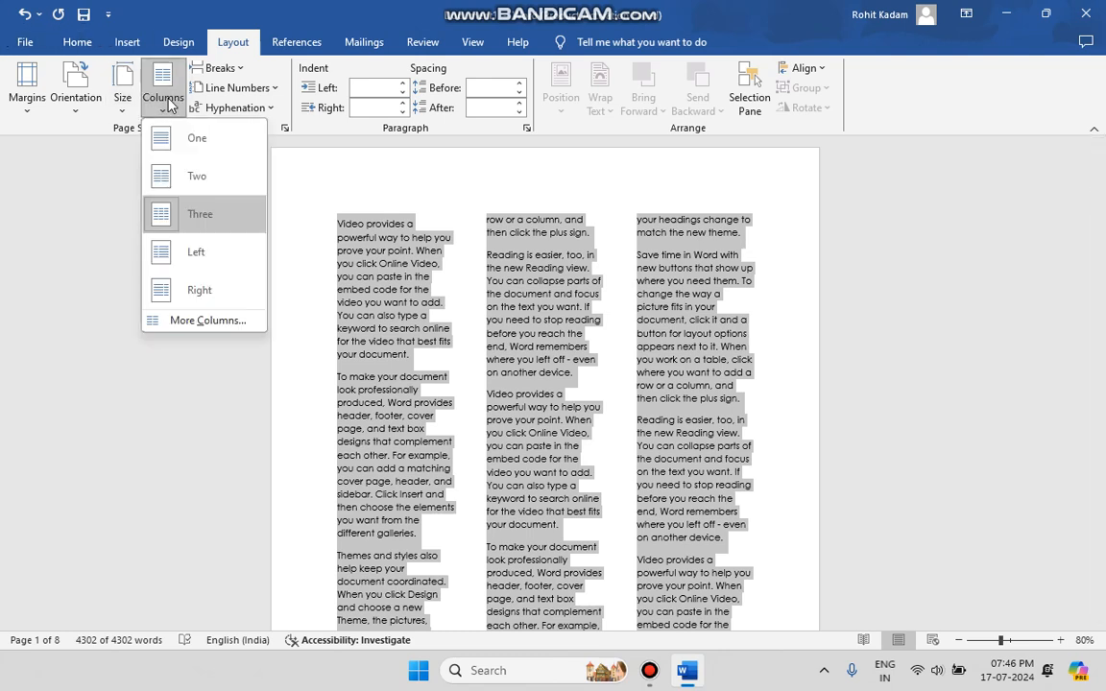
click(195, 256)
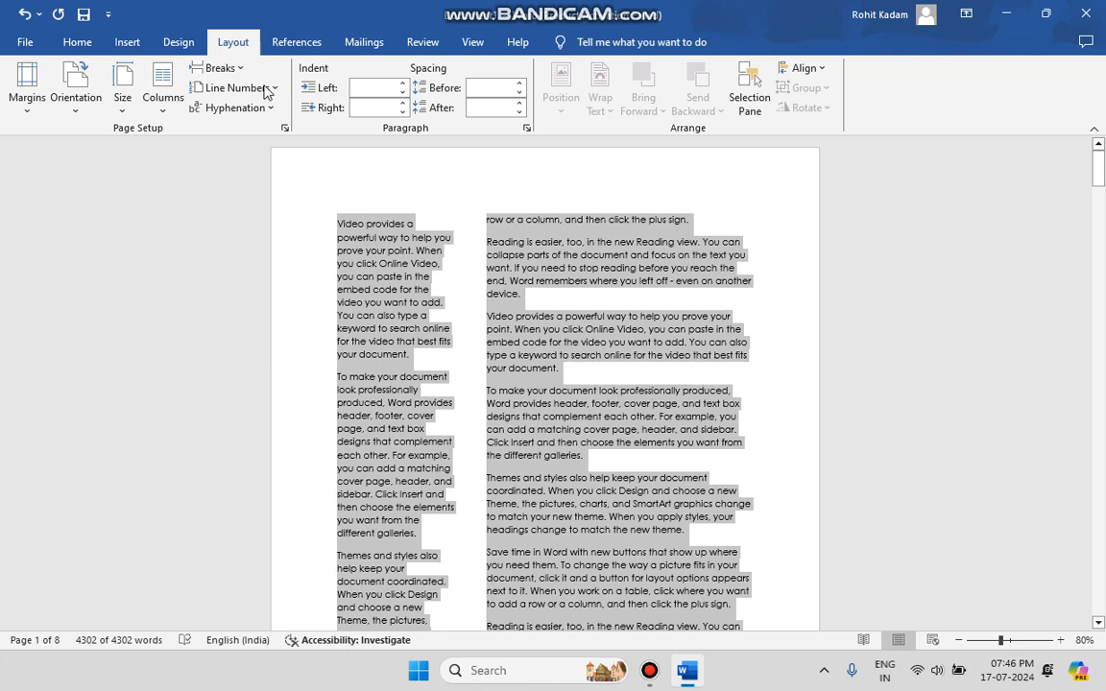
Apply the Right column preset to the selected text
click(164, 113)
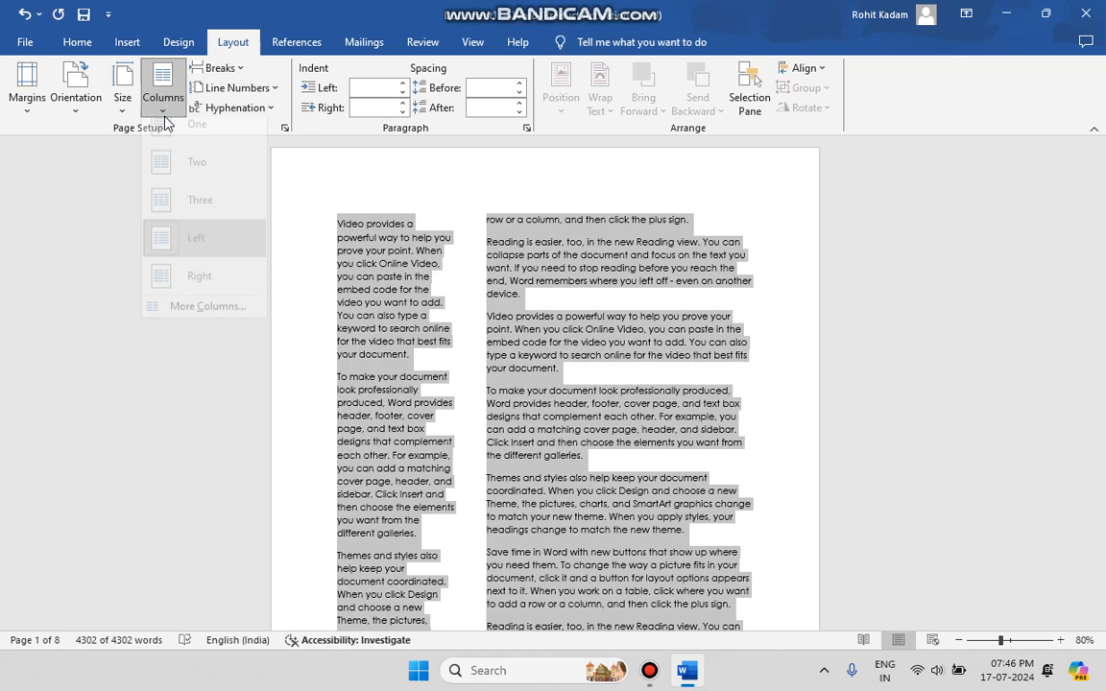
click(236, 296)
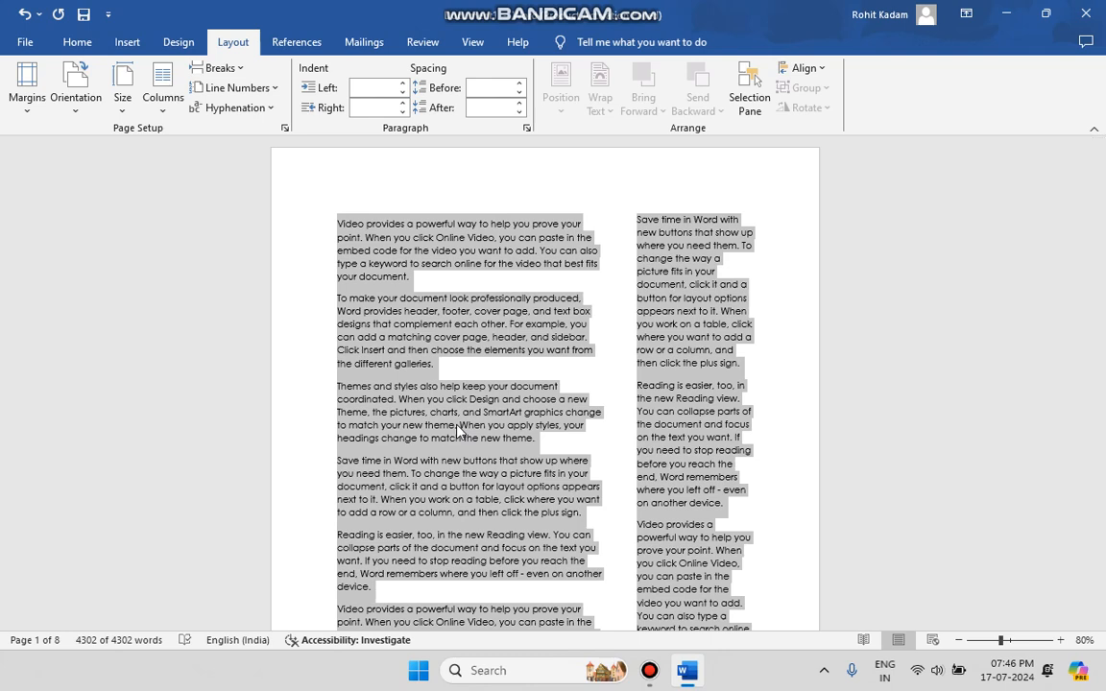
Return the selected text to a single column and deselect it
click(163, 97)
click(195, 141)
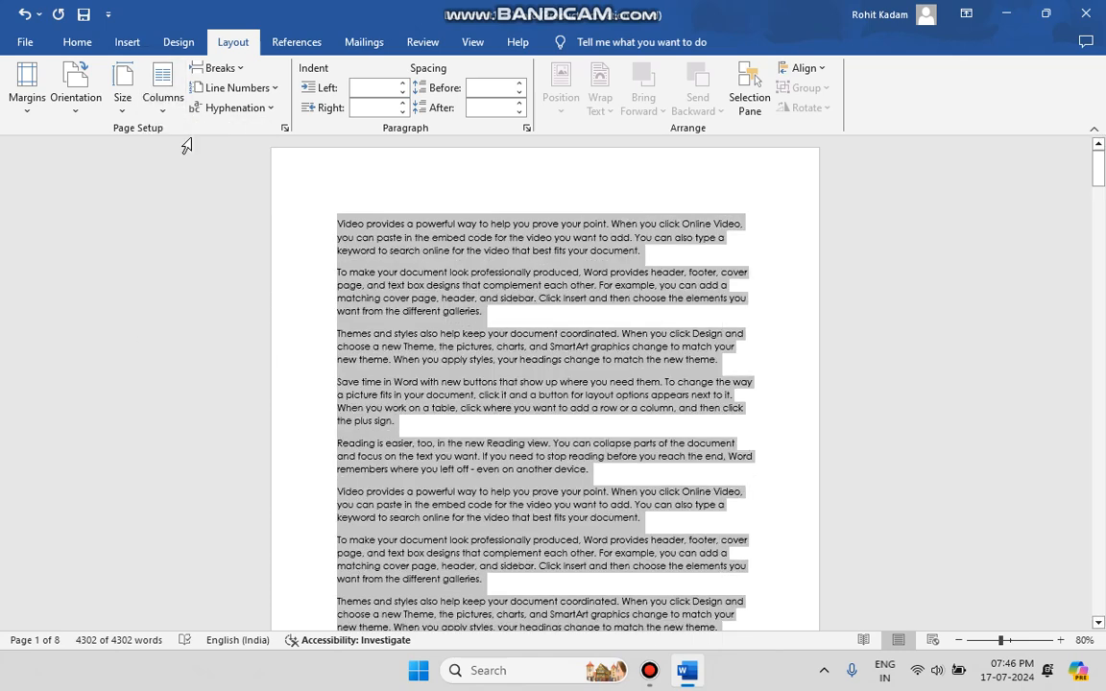
click(595, 324)
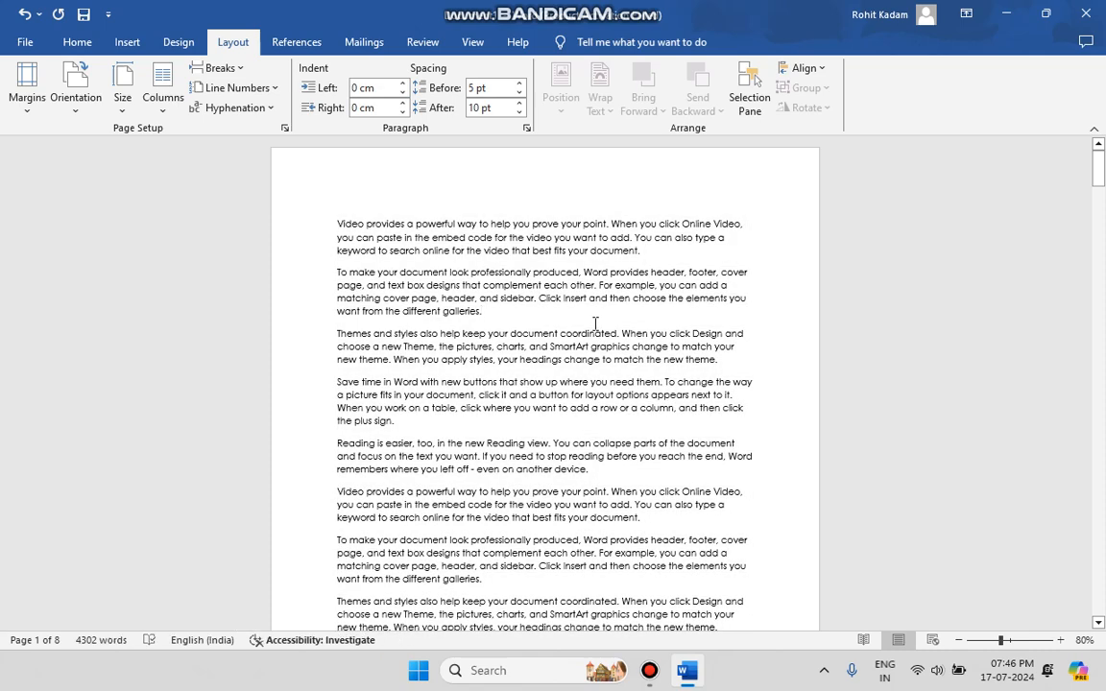
Insert a page break after the second paragraph, ending in "different galleries", and check where the following text continues
click(239, 69)
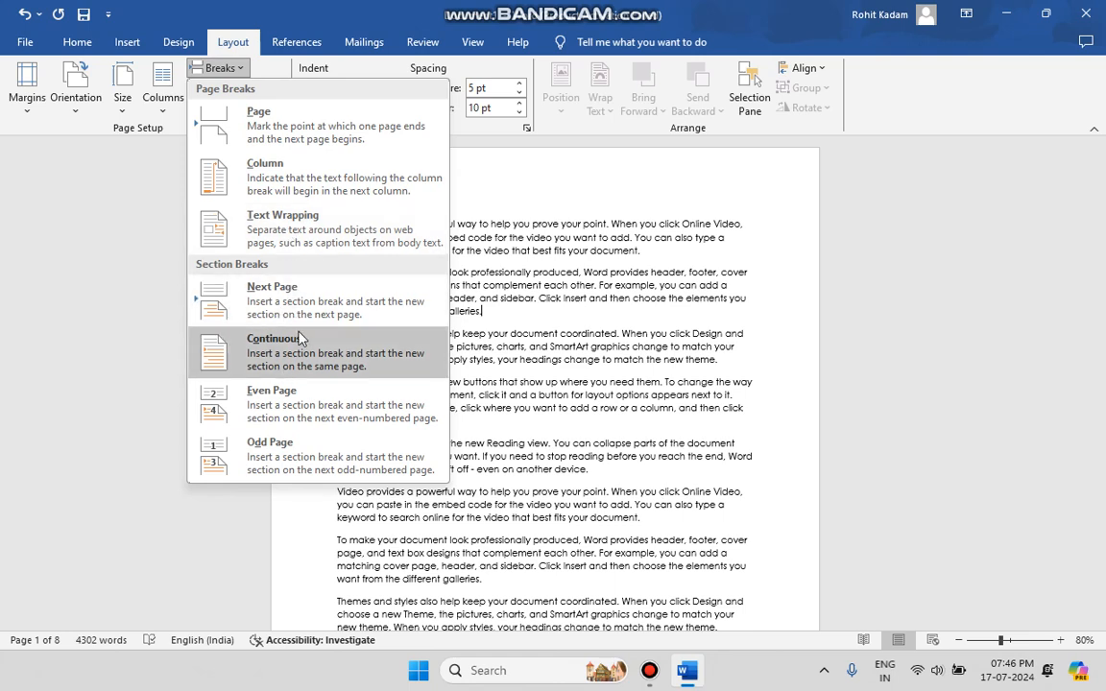
click(223, 68)
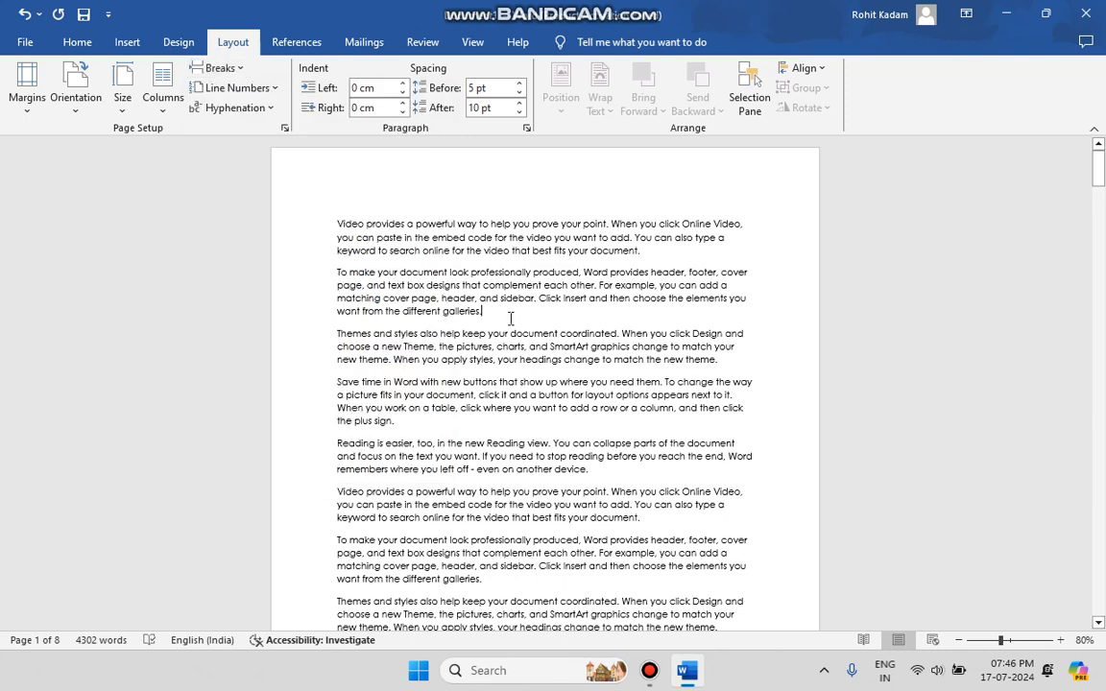
click(217, 68)
click(259, 141)
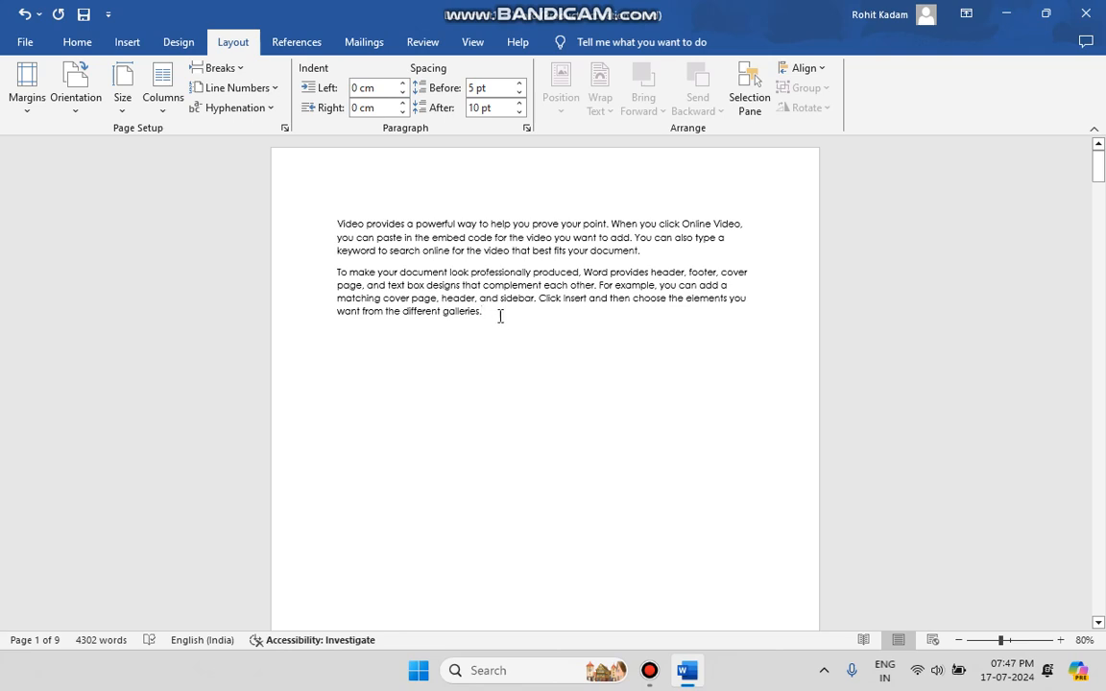
scroll(500, 315, down, 3)
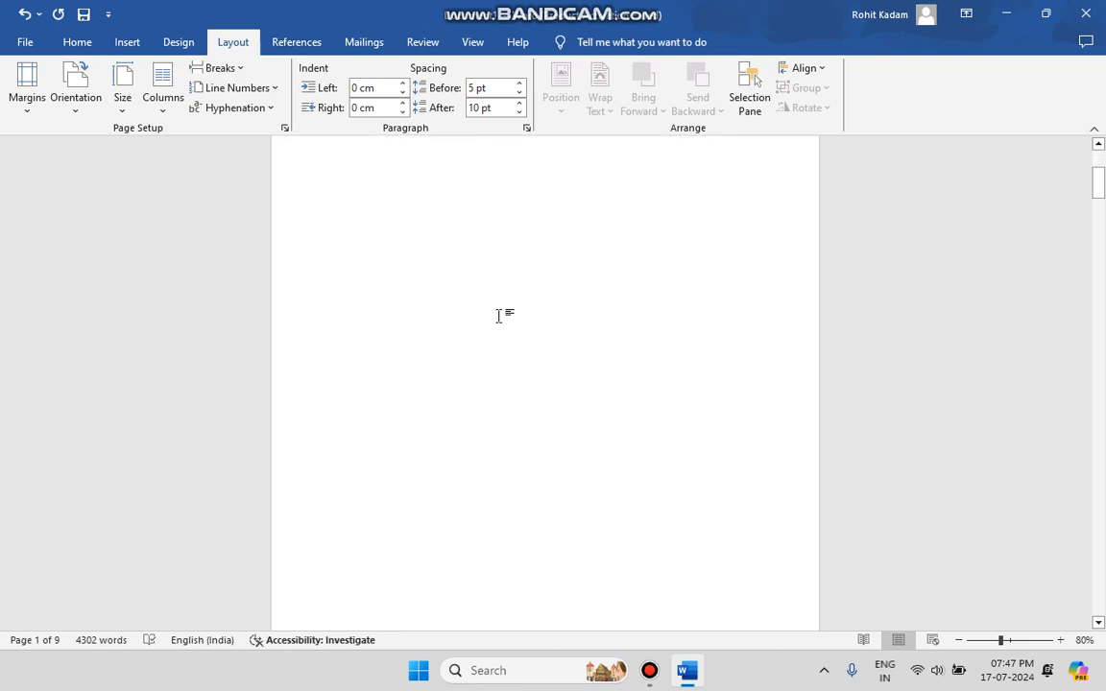
scroll(505, 233, up, 2)
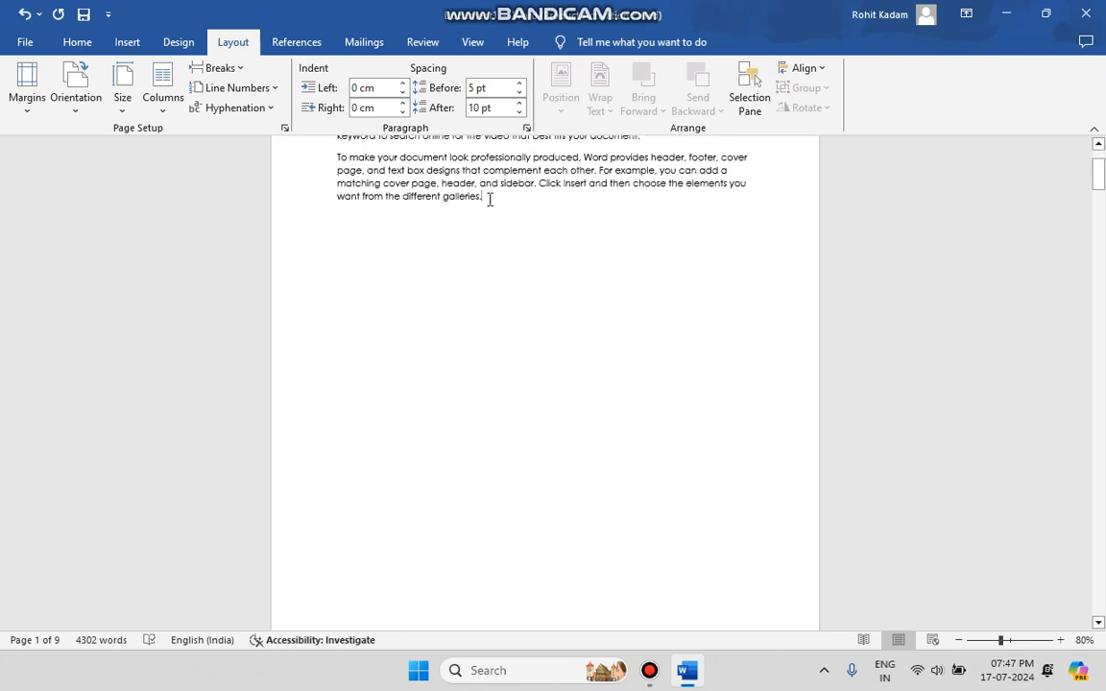
drag(489, 199, 568, 457)
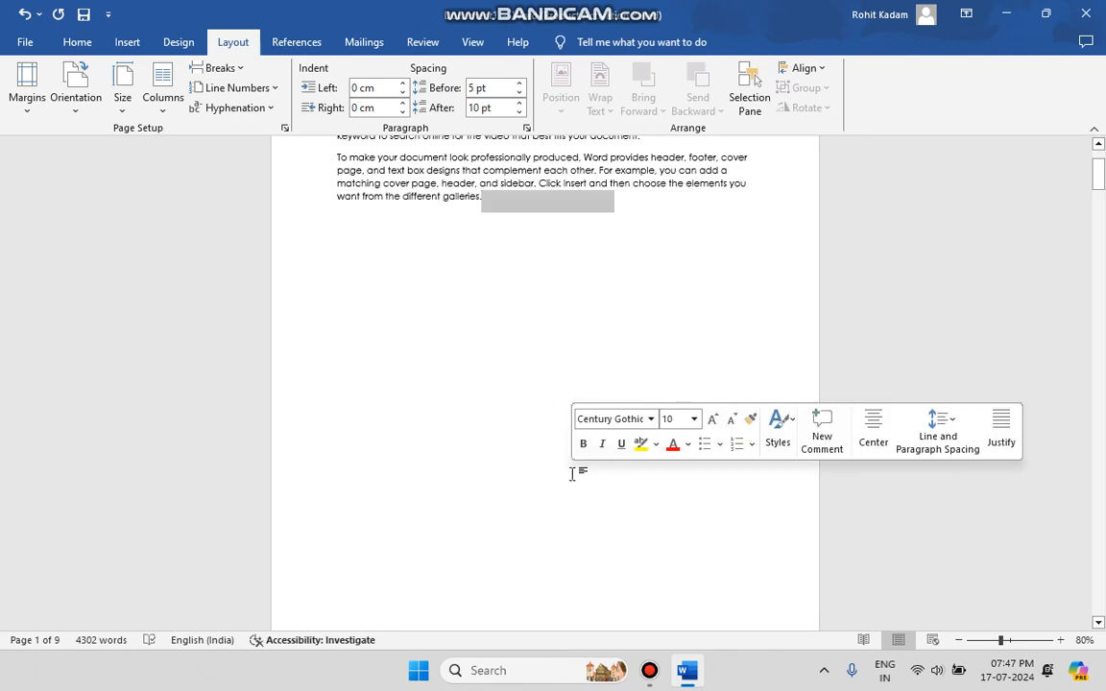
scroll(572, 474, down, 5)
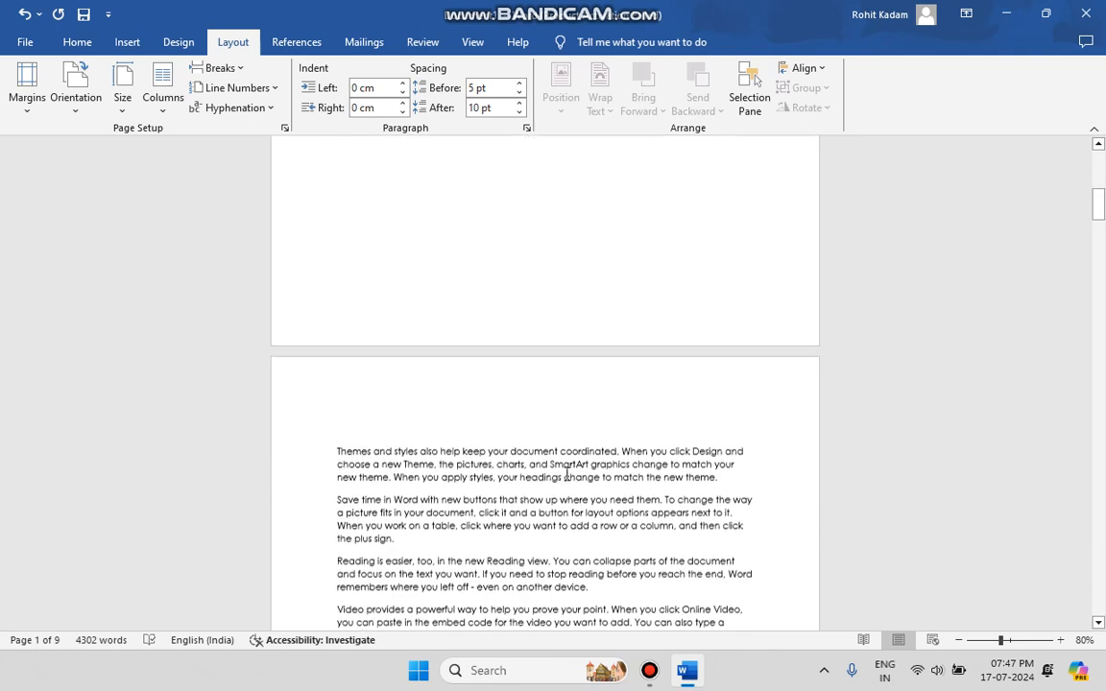
click(500, 464)
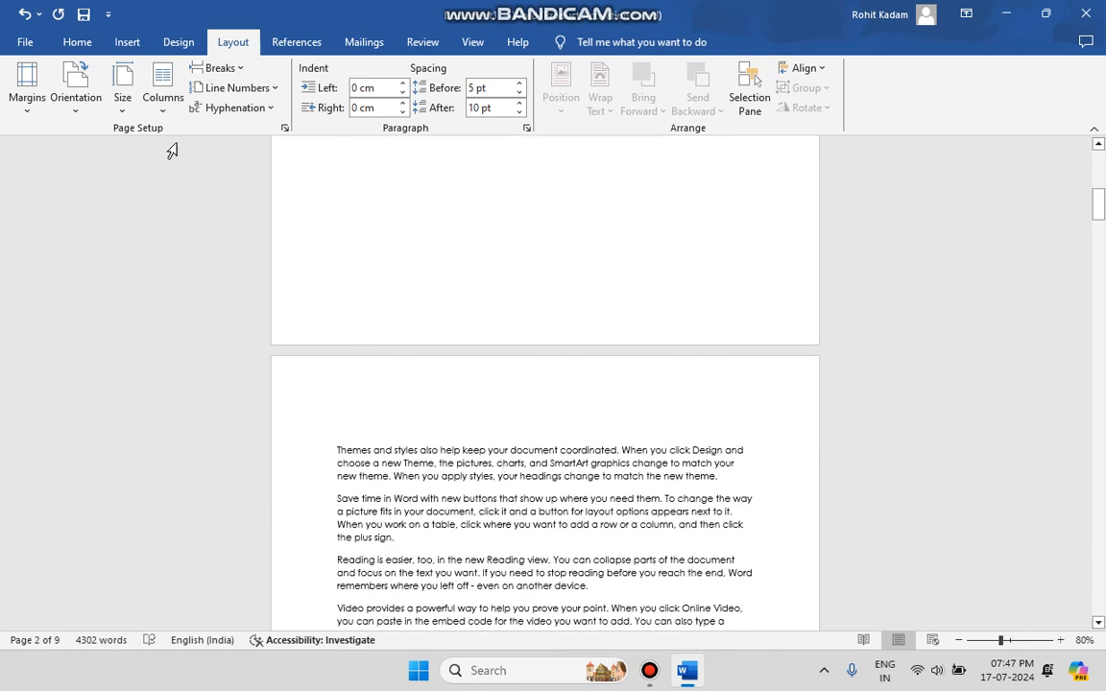
click(77, 42)
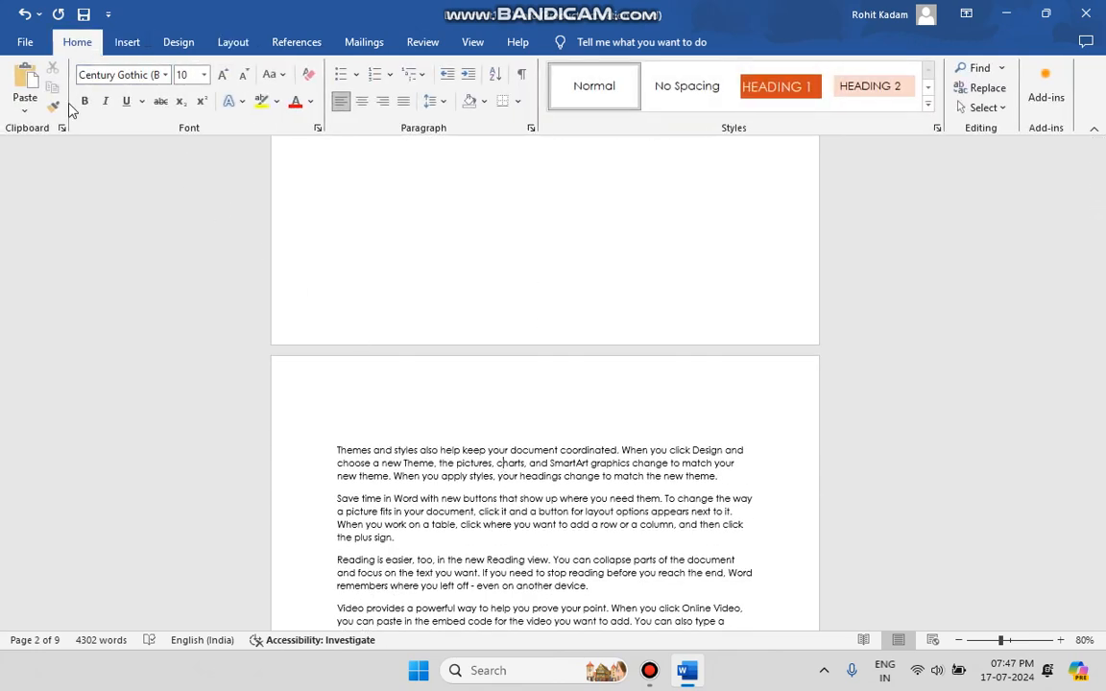
click(125, 44)
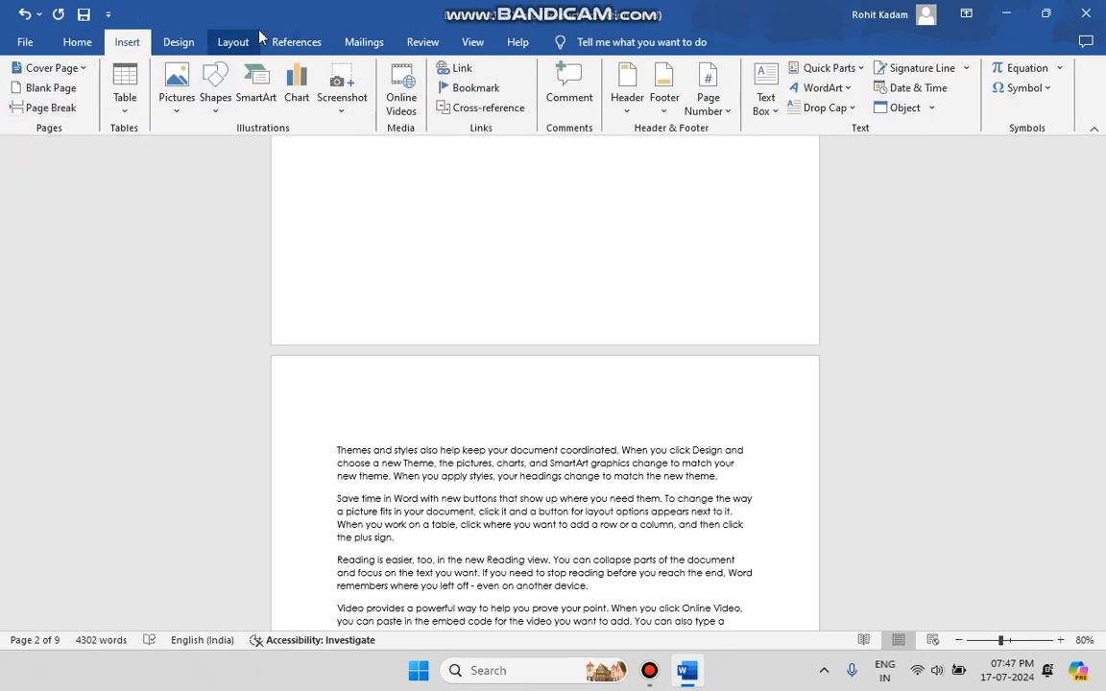
click(233, 38)
click(218, 65)
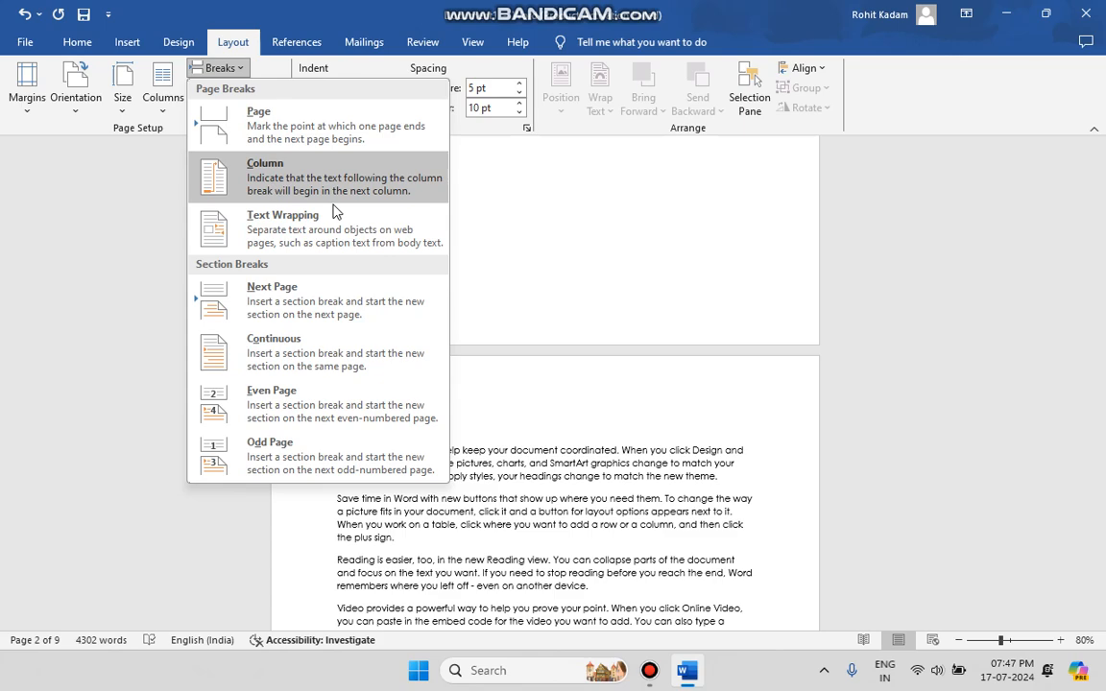
click(510, 293)
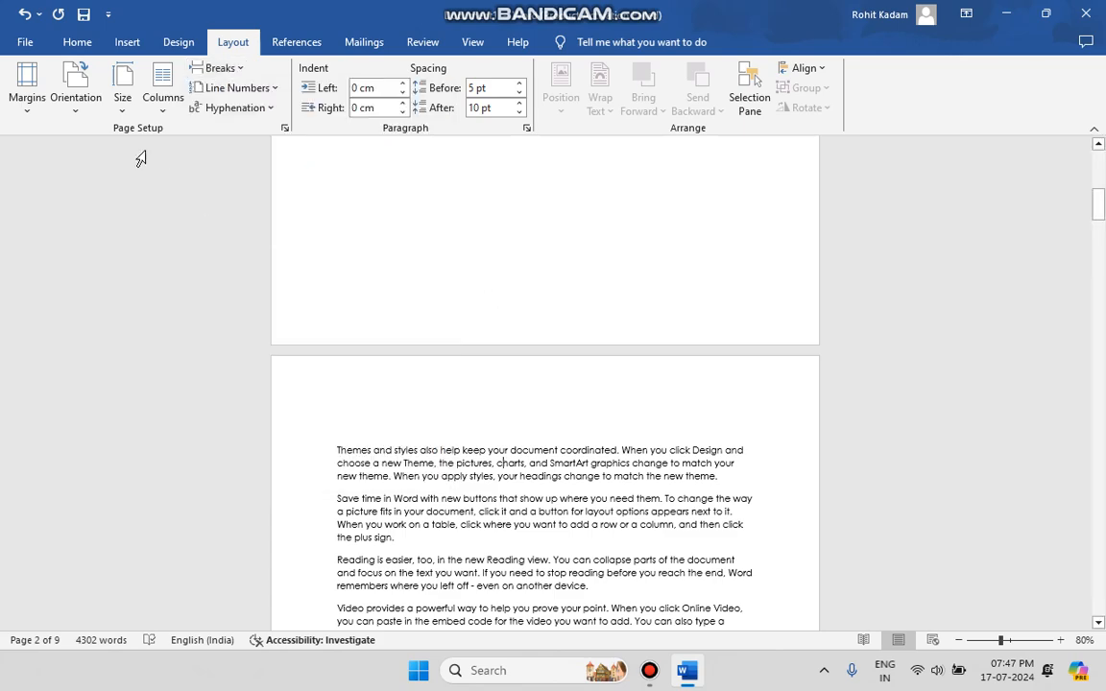
Undo the page break inserted after the second paragraph
click(25, 13)
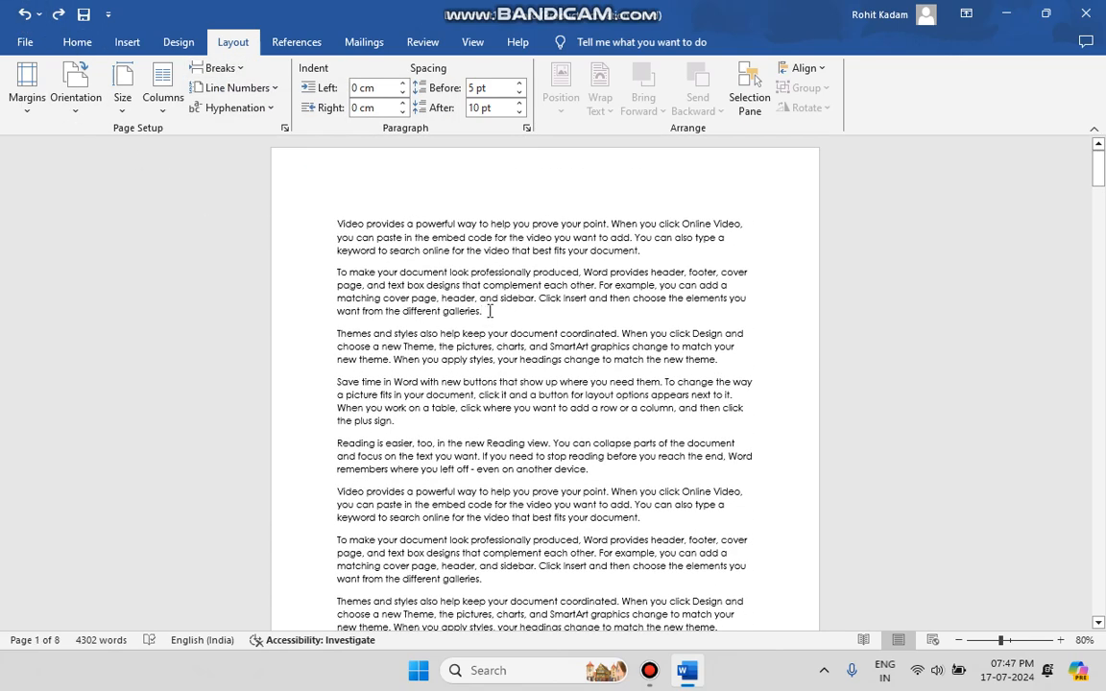
Select all of the document's text, lay it out in two columns, and deselect it
drag(338, 217, 511, 684)
click(163, 96)
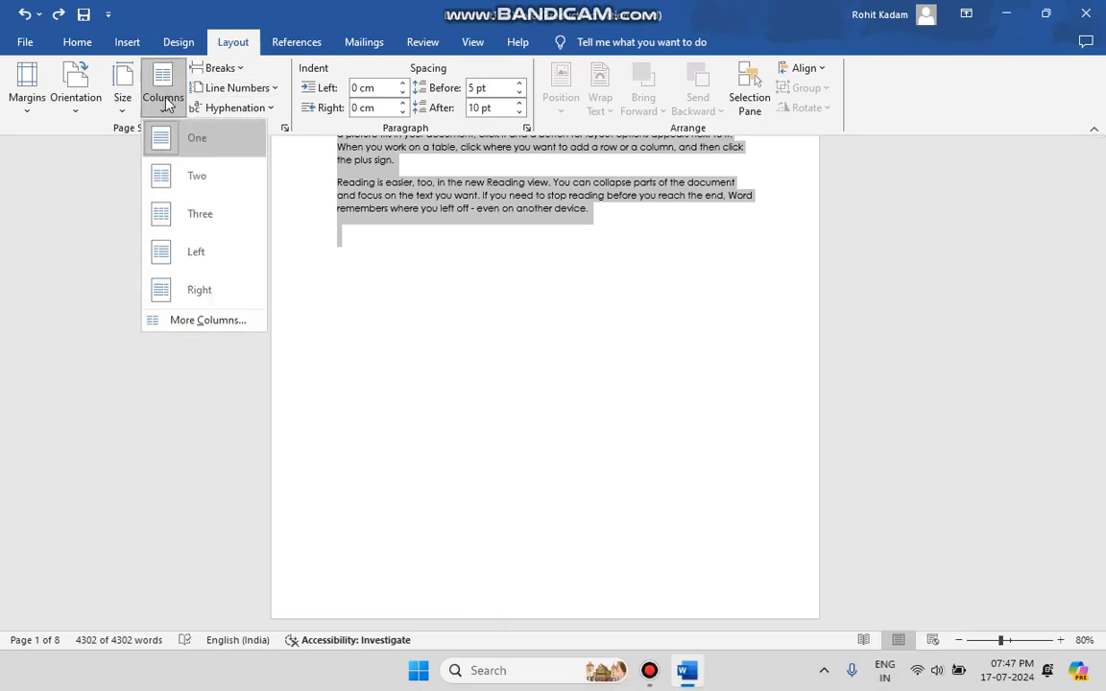
click(188, 180)
click(415, 334)
scroll(452, 378, up, 10)
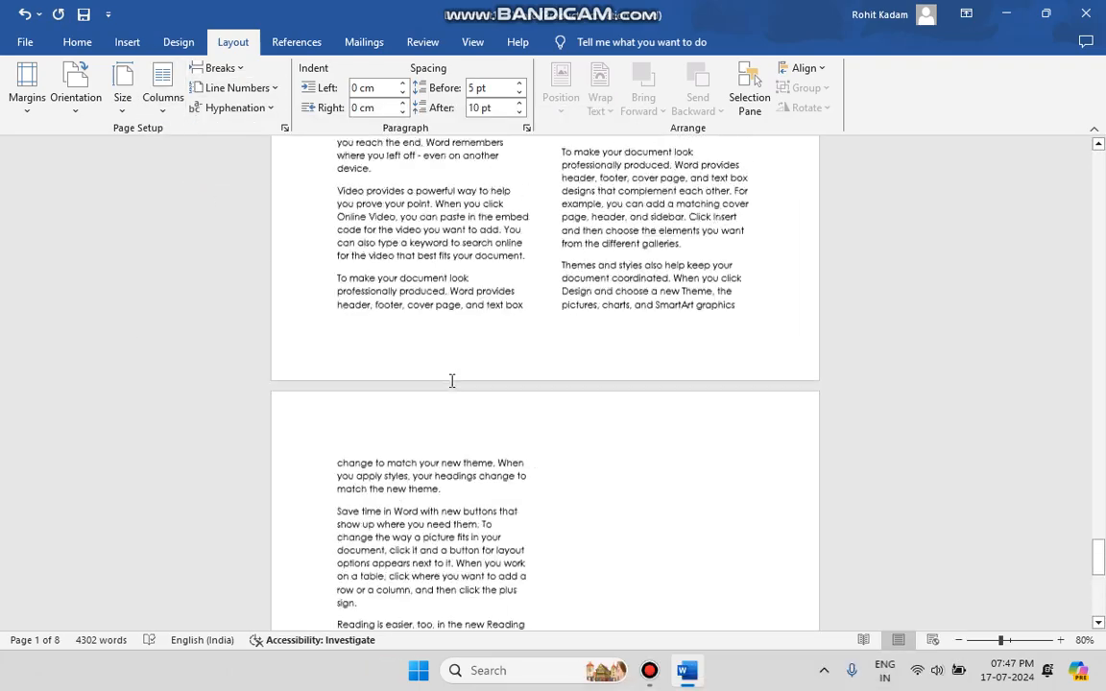
scroll(451, 382, up, 8)
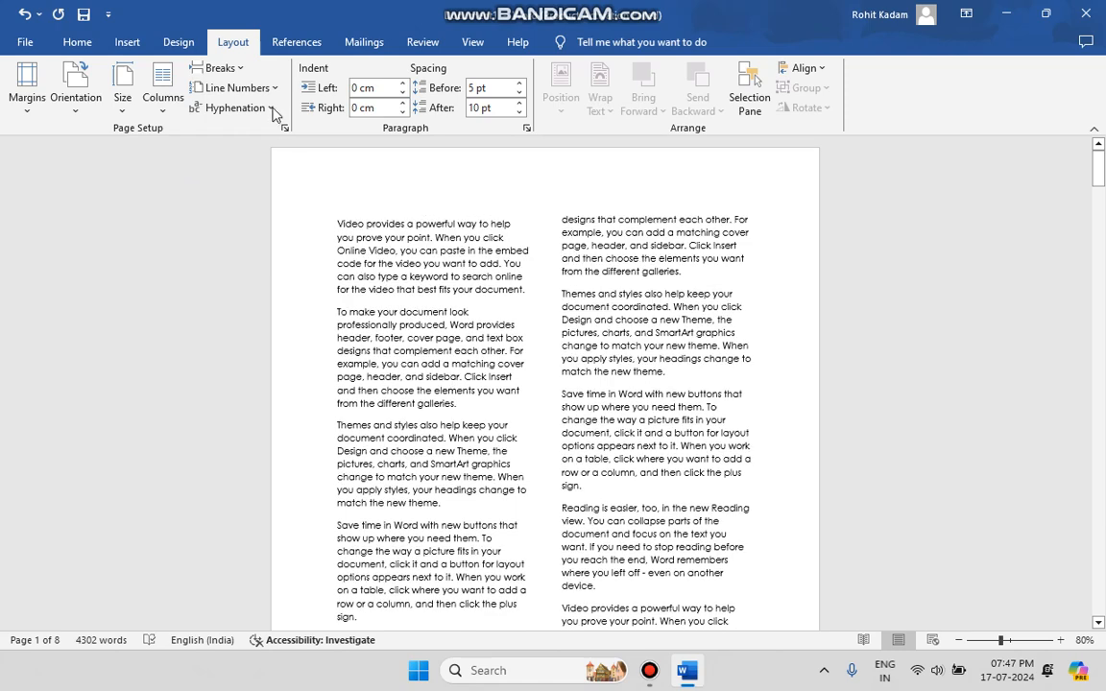
Insert a column break after the third paragraph, ending in "match the new theme", in the first column of page 1
scroll(496, 429, down, 1)
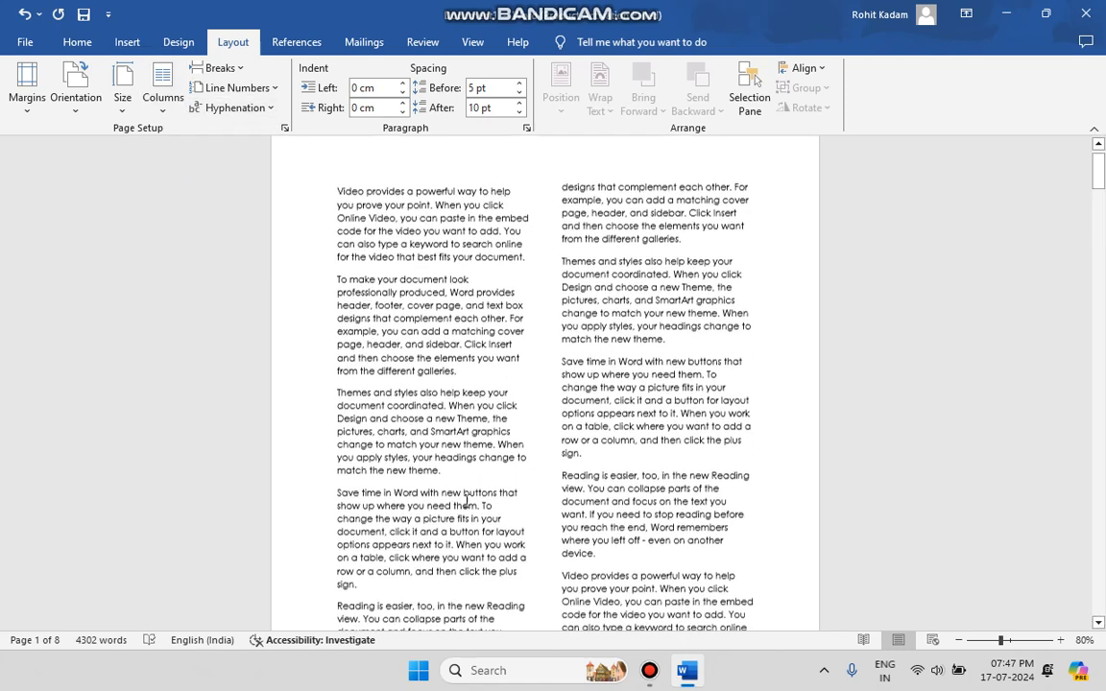
click(445, 450)
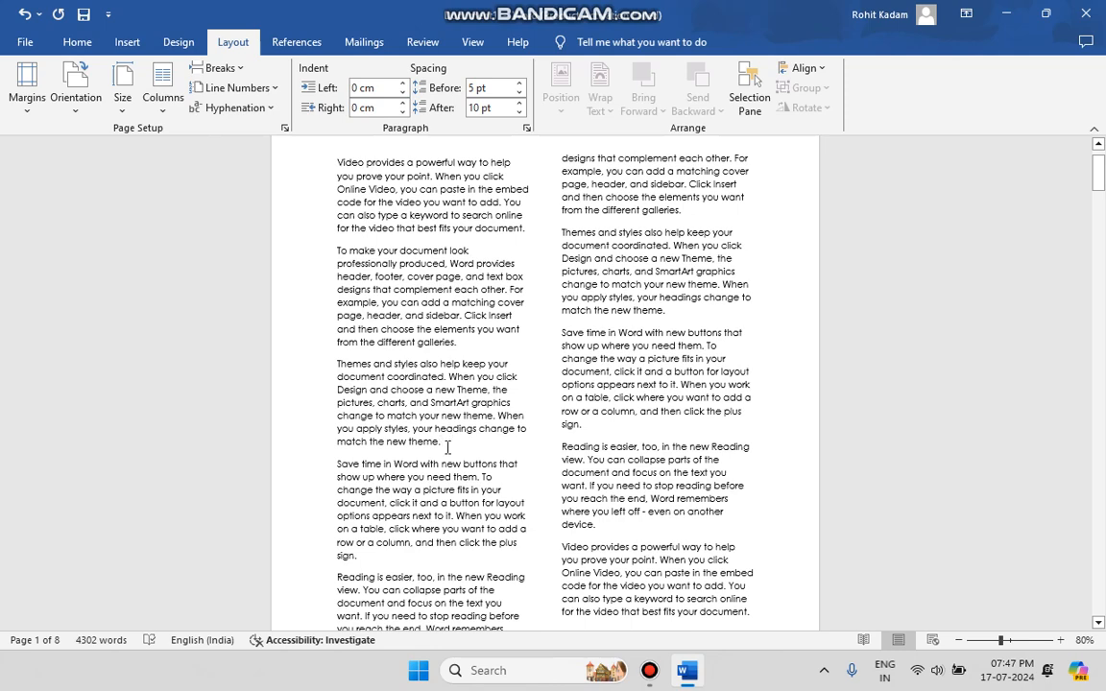
click(219, 67)
click(295, 197)
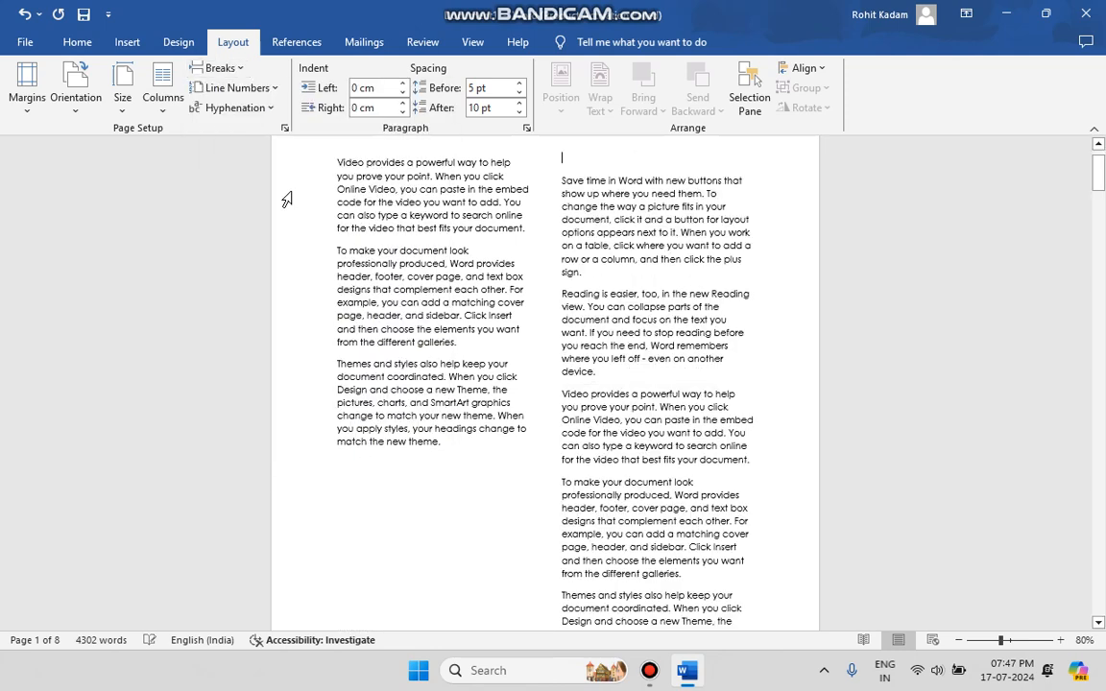